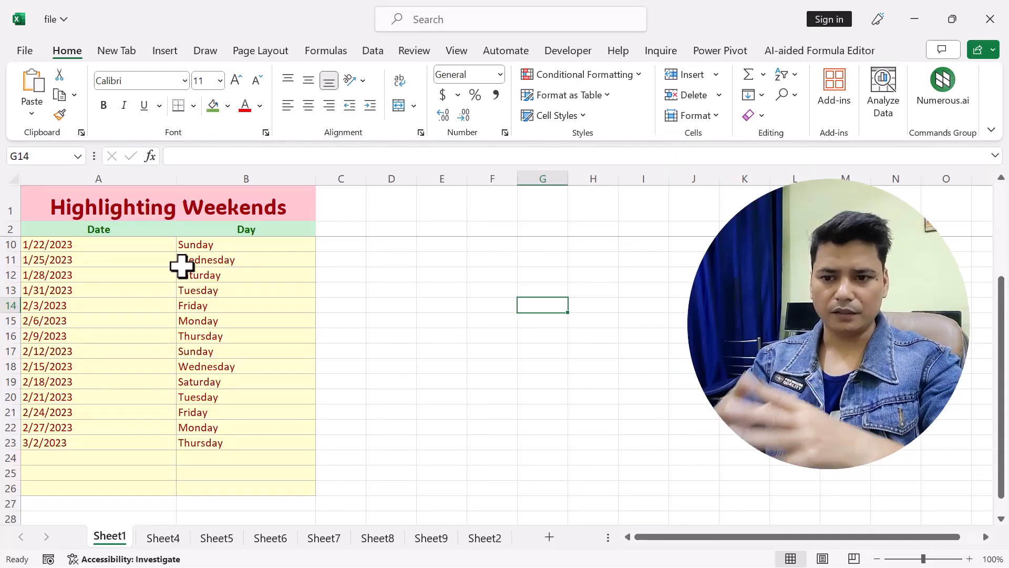
- Start a new conditional formatting rule for A10:B23 that uses a formula to determine which cells to format
left_click_drag(112, 259, 100, 416)
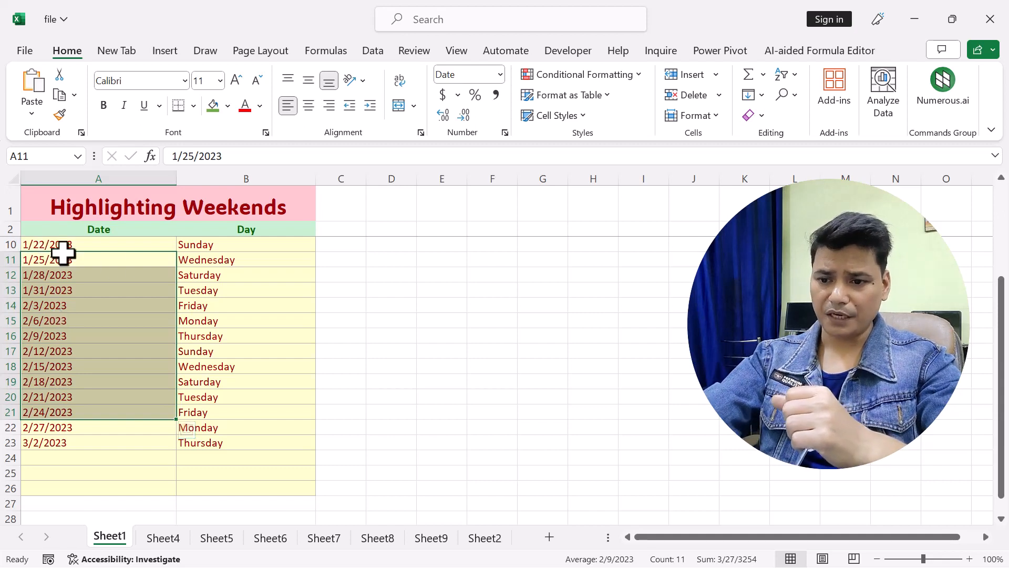
left_click_drag(63, 247, 288, 439)
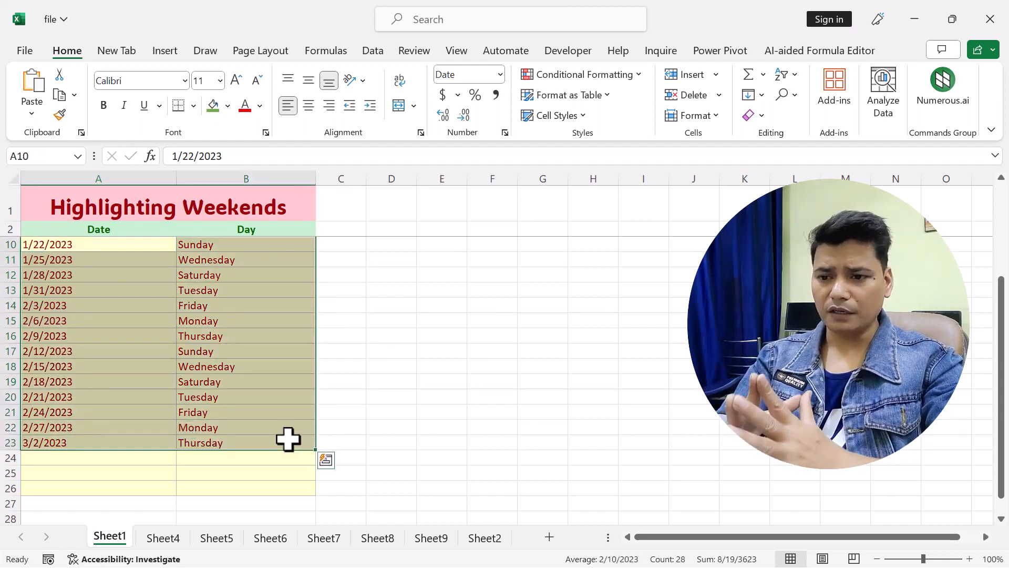
left_click(602, 76)
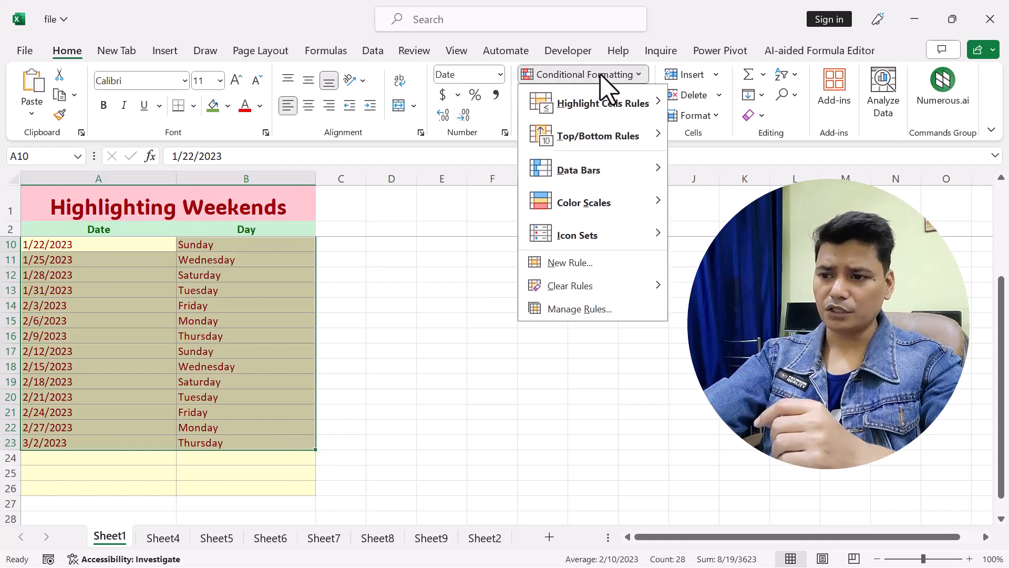
left_click(605, 268)
mouse_move(464, 181)
left_mouse_down()
mouse_move(439, 185)
mouse_move(457, 185)
left_mouse_up()
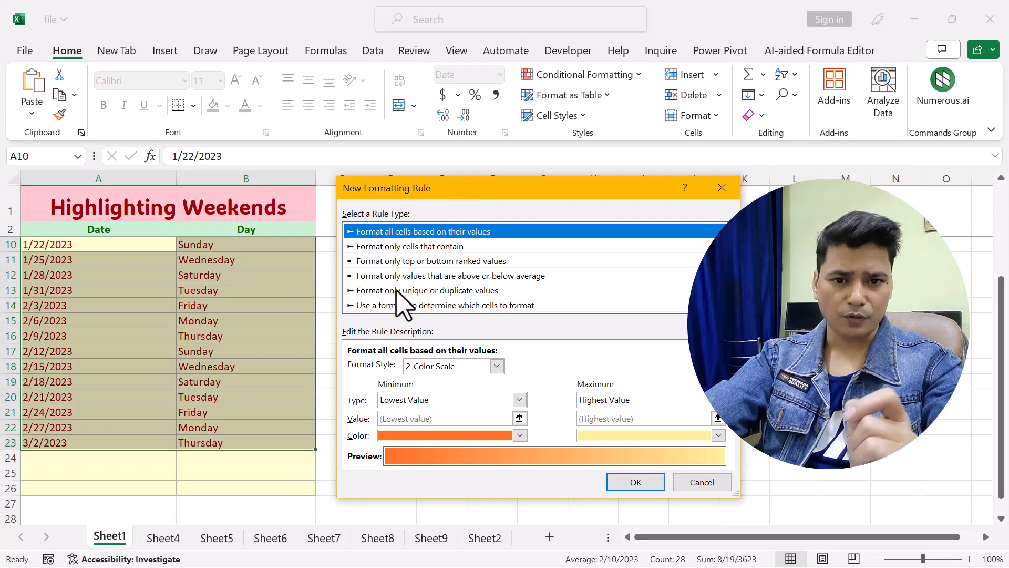
left_click(529, 305)
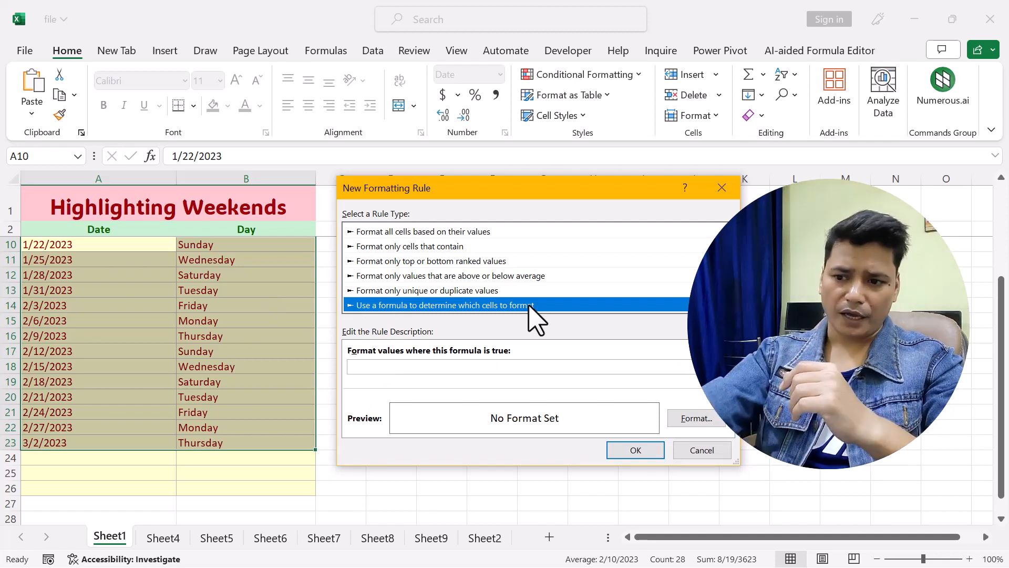
- Enter =weekday($a10,2)>5 as the formatting rule's formula
left_click(419, 367)
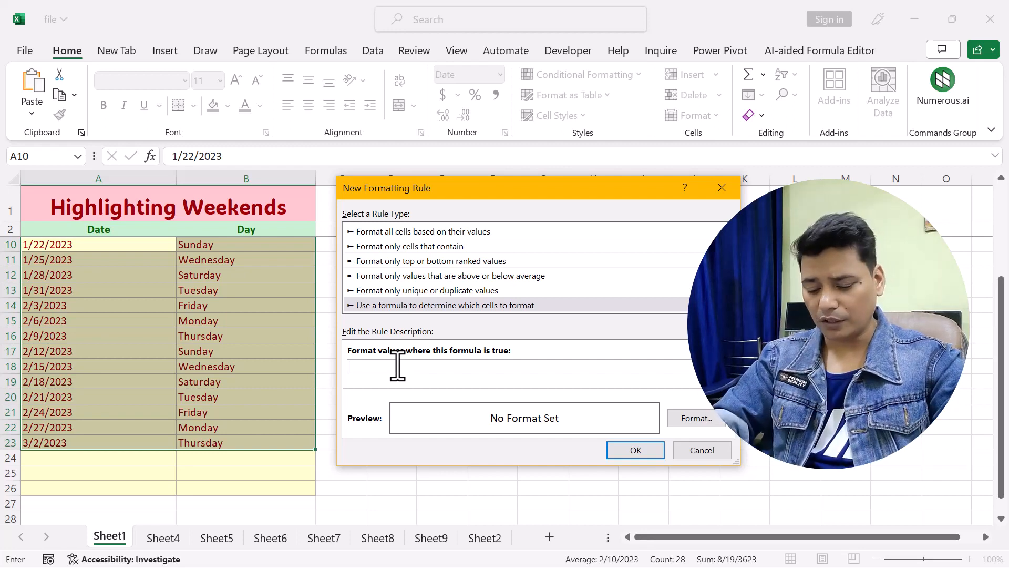
type("=weekday")
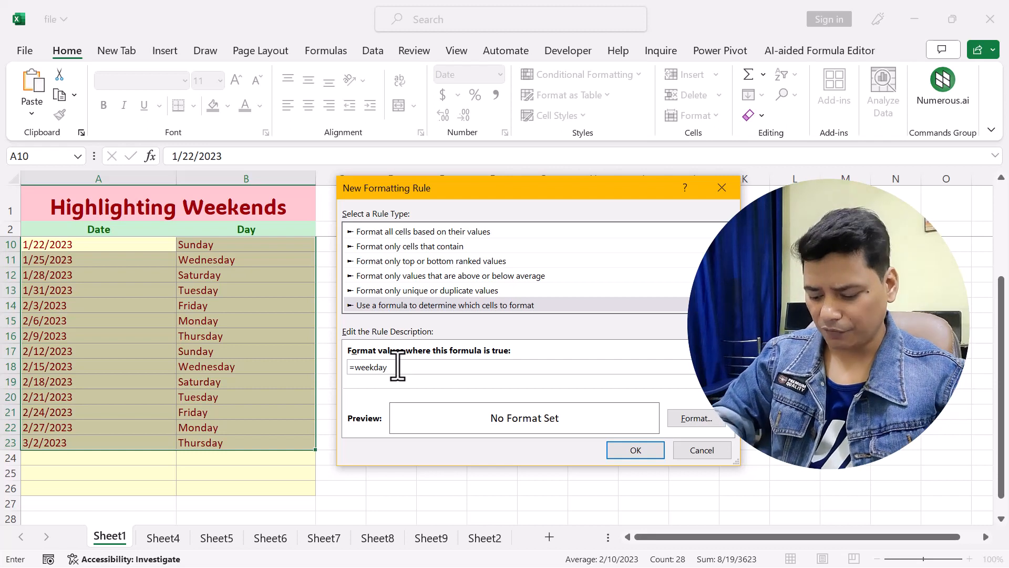
type("(")
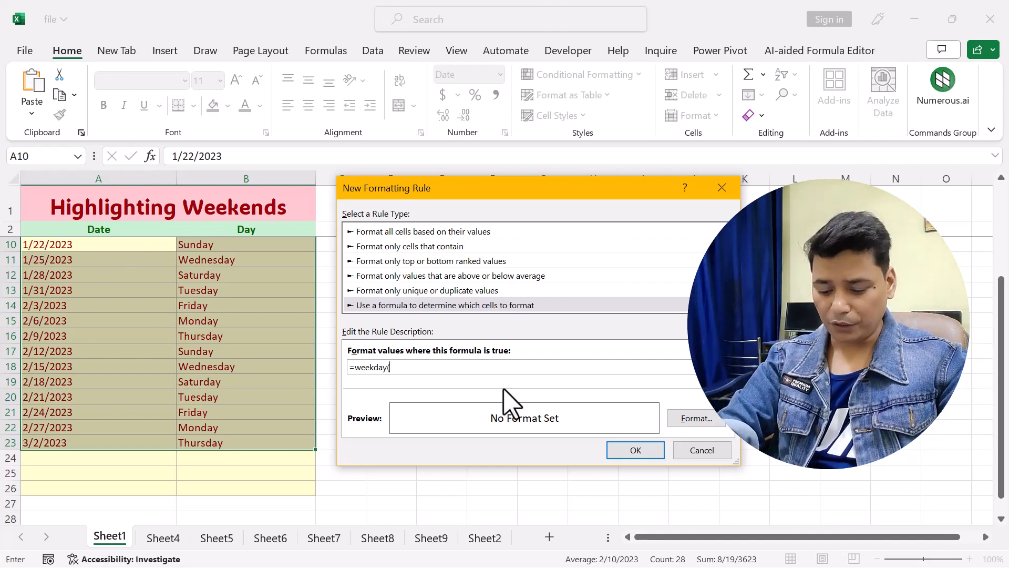
type("$a10")
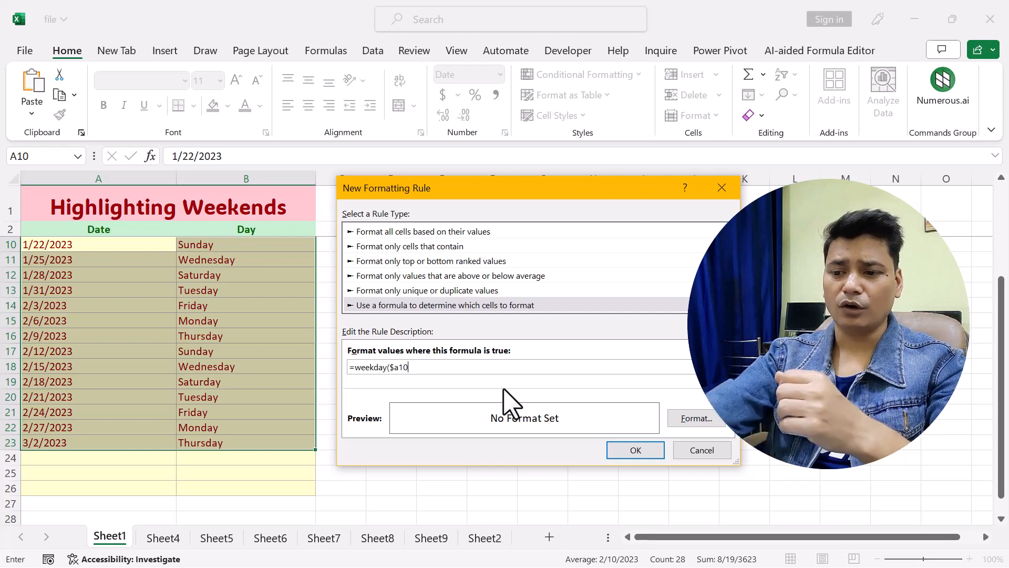
left_click(396, 368)
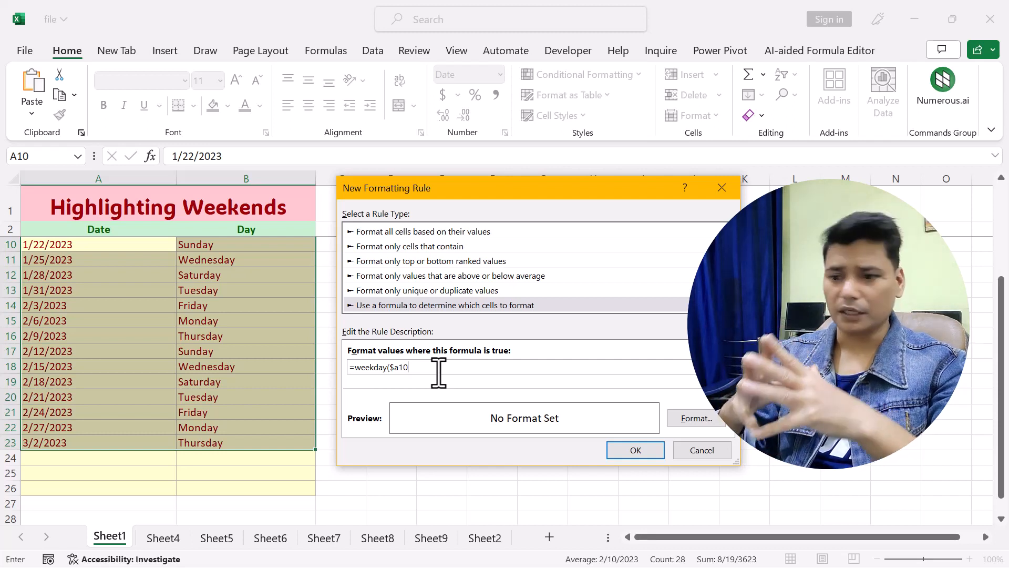
type(",")
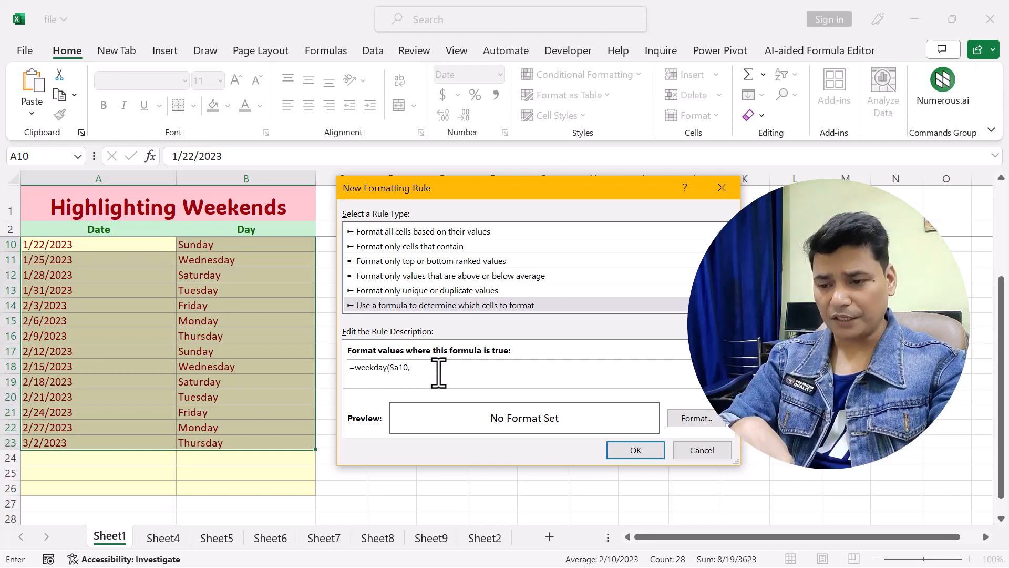
type("2")
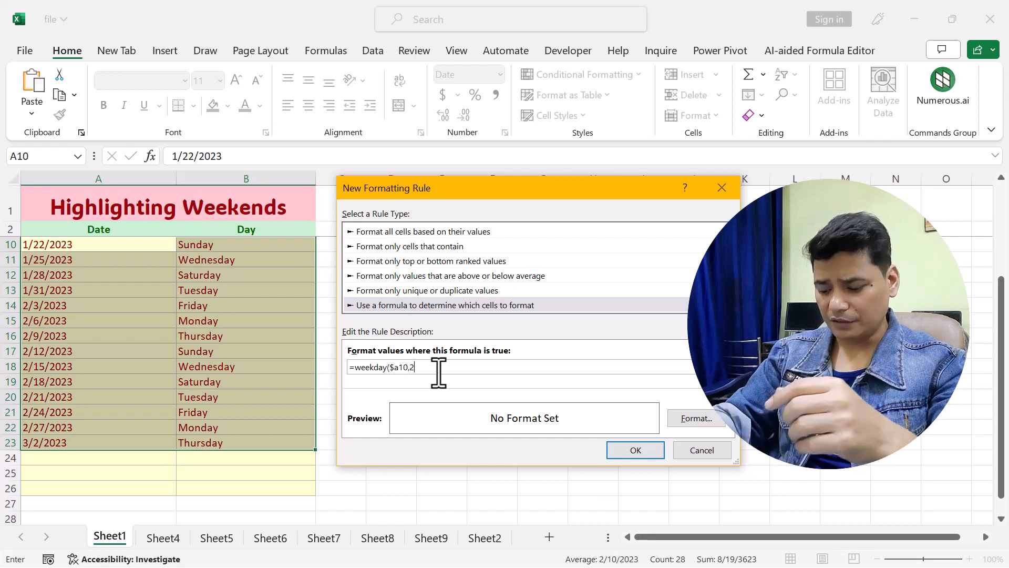
type(")")
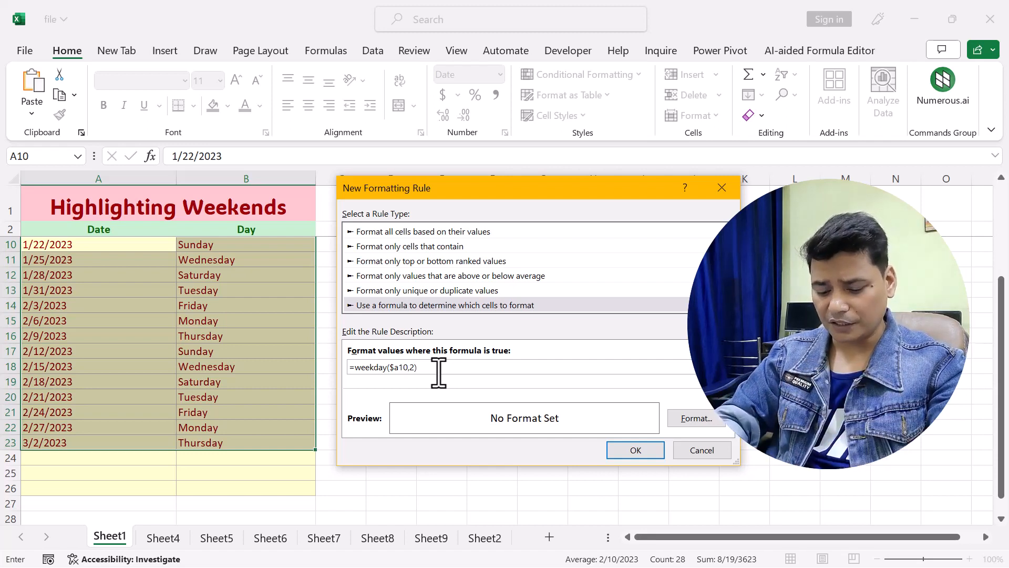
type(">5")
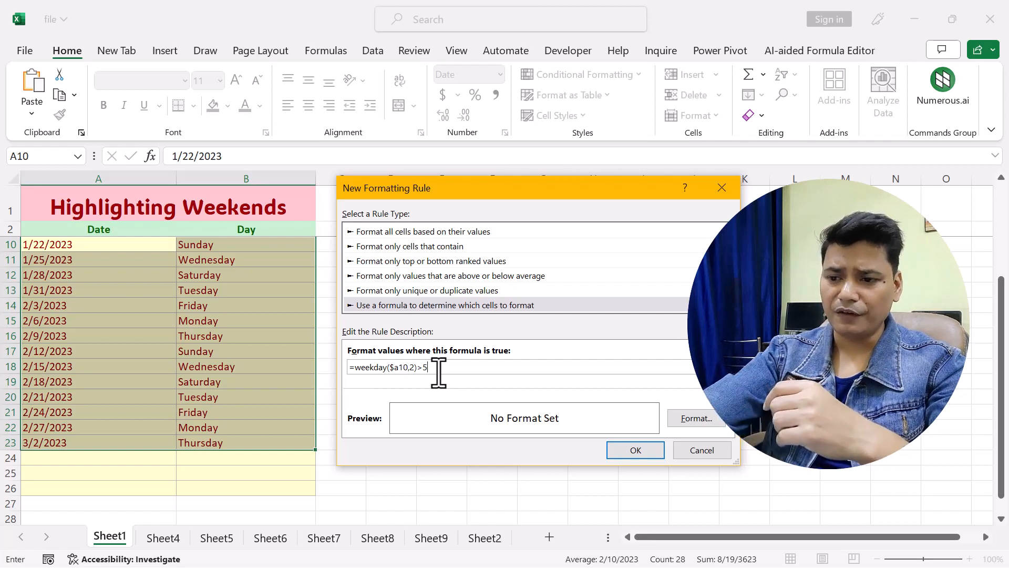
mouse_move(351, 371)
left_mouse_down()
mouse_move(462, 370)
mouse_move(361, 372)
left_mouse_up()
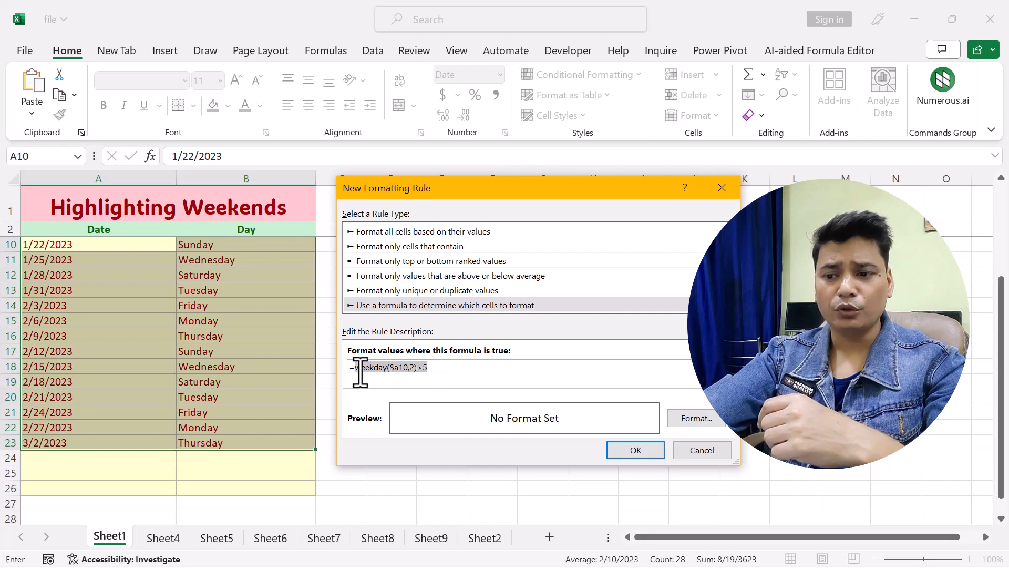
left_click(473, 366)
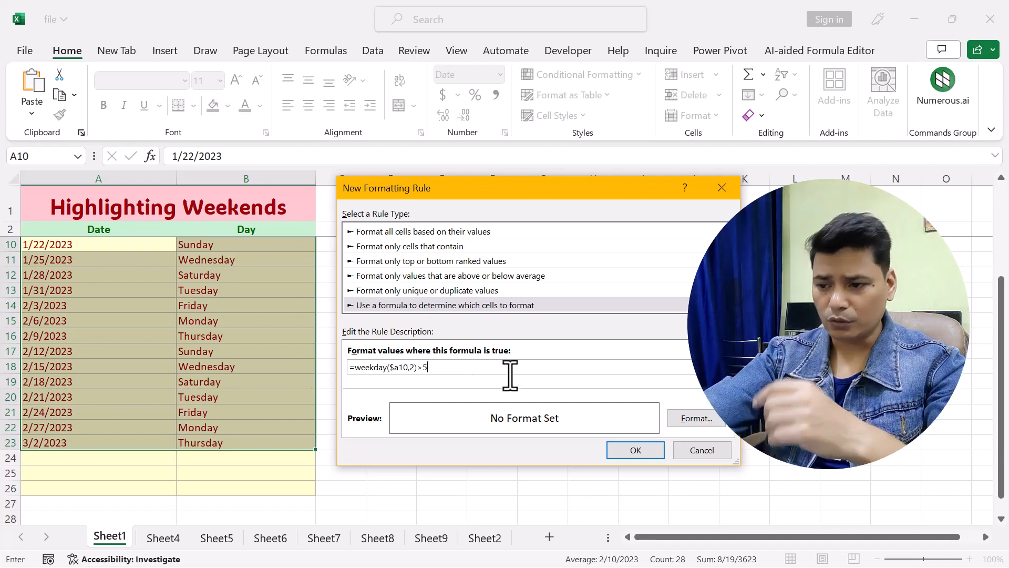
- Give the rule a light blue background fill and apply it to the selected dates and days
left_click(687, 420)
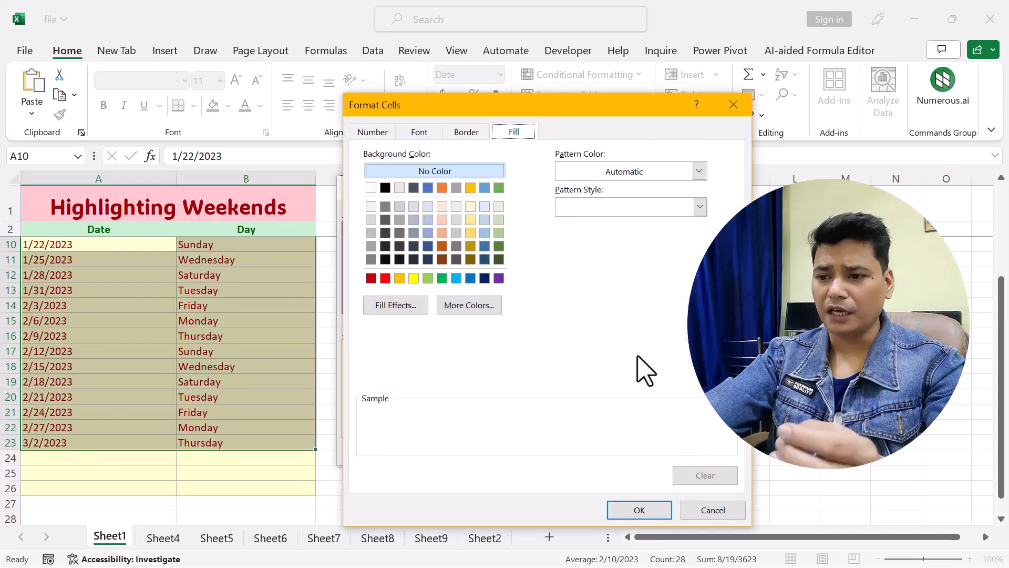
left_click(456, 279)
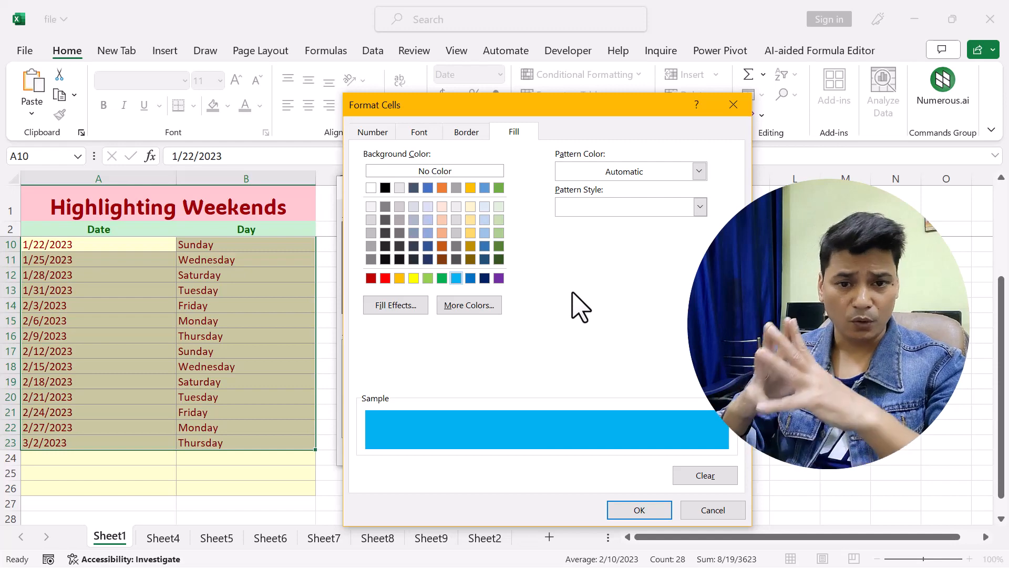
left_click(641, 511)
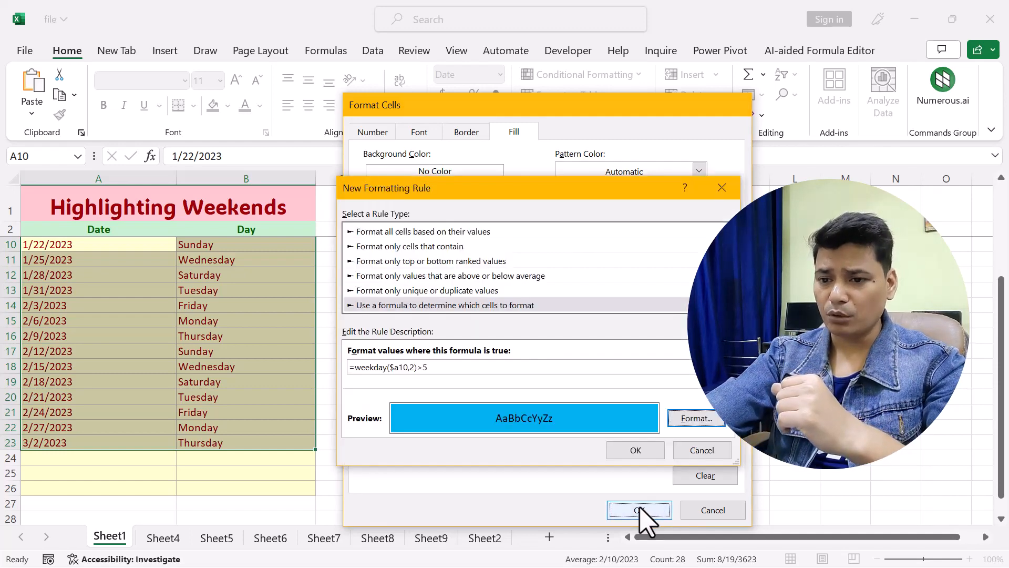
left_click_drag(583, 198, 473, 128)
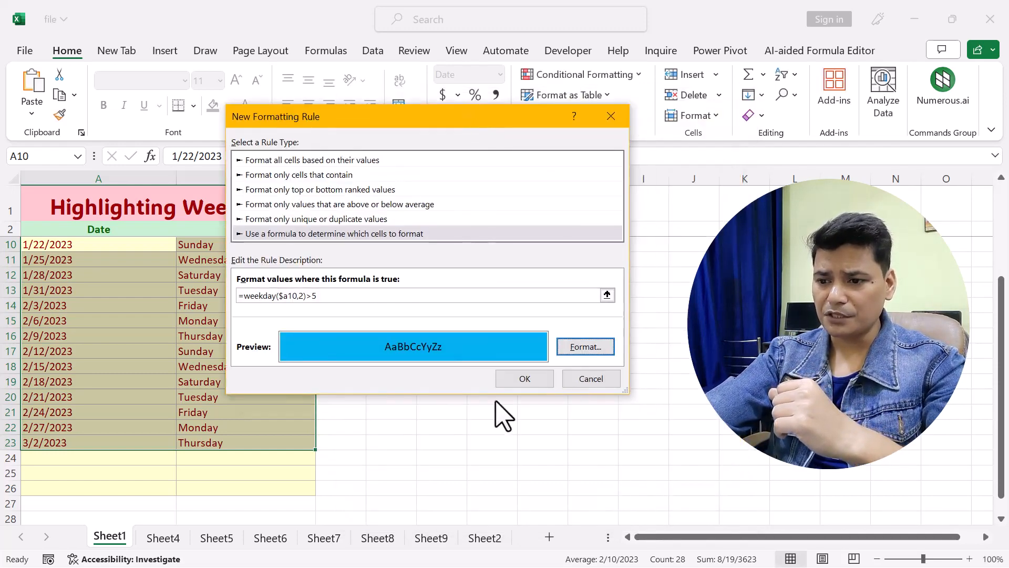
left_click(508, 378)
scroll(189, 322, "up", 2)
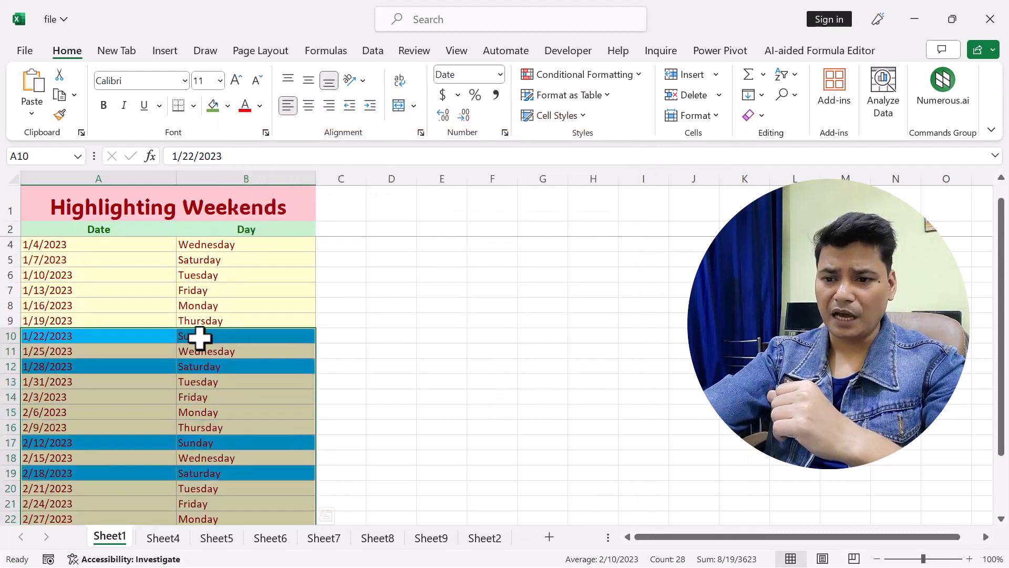
scroll(198, 333, "down", 1)
scroll(138, 329, "down", 1)
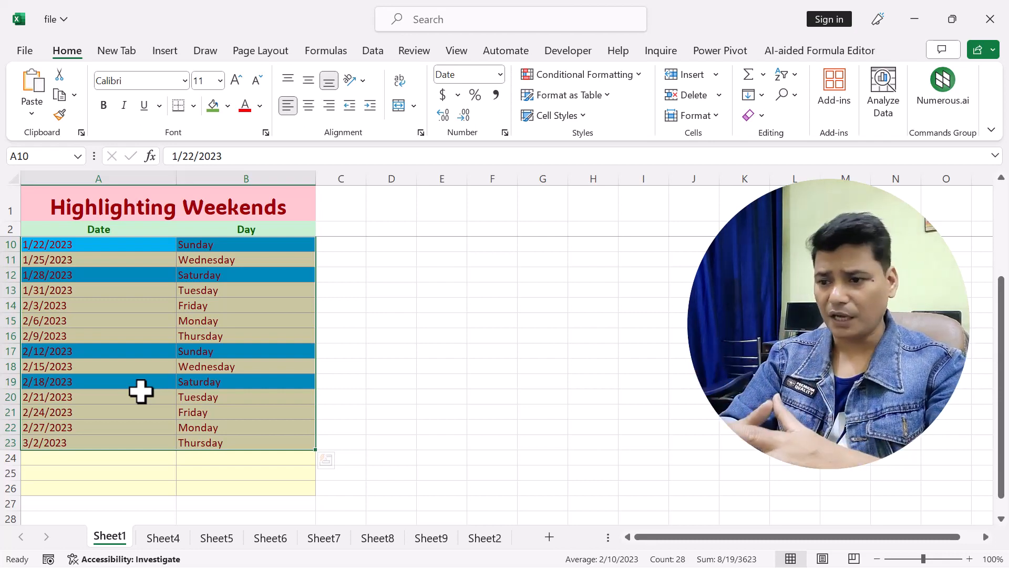
- Enter =WEEKDAY($a10,2) in C10 and fill the formula down to C23
left_click(345, 252)
double_click(349, 243)
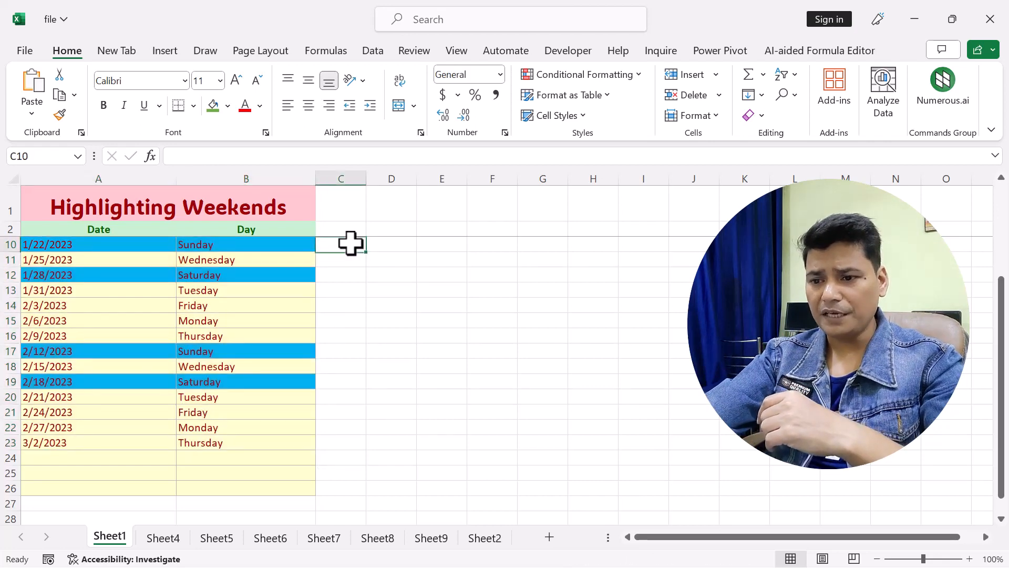
type("=")
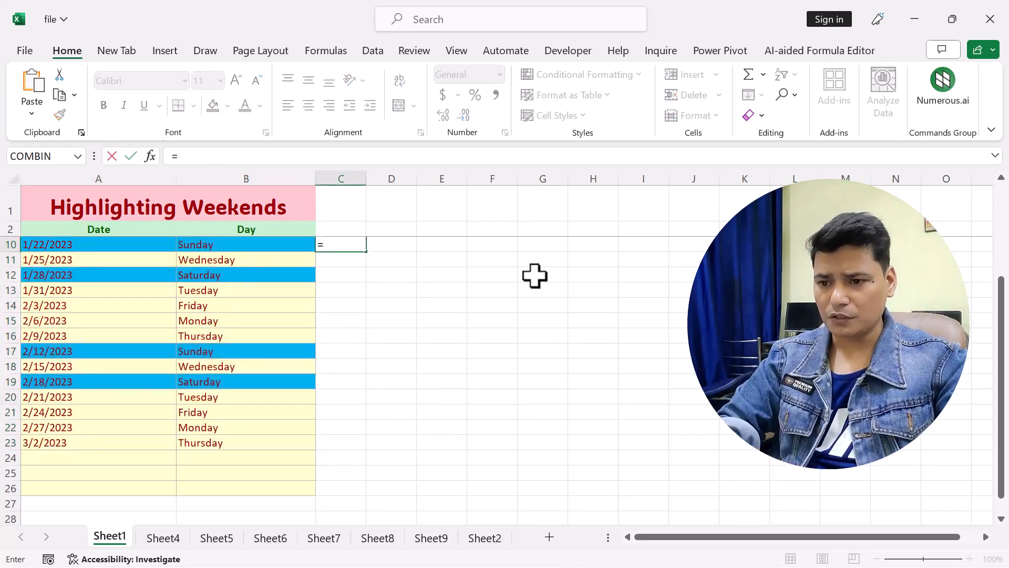
type("weekda")
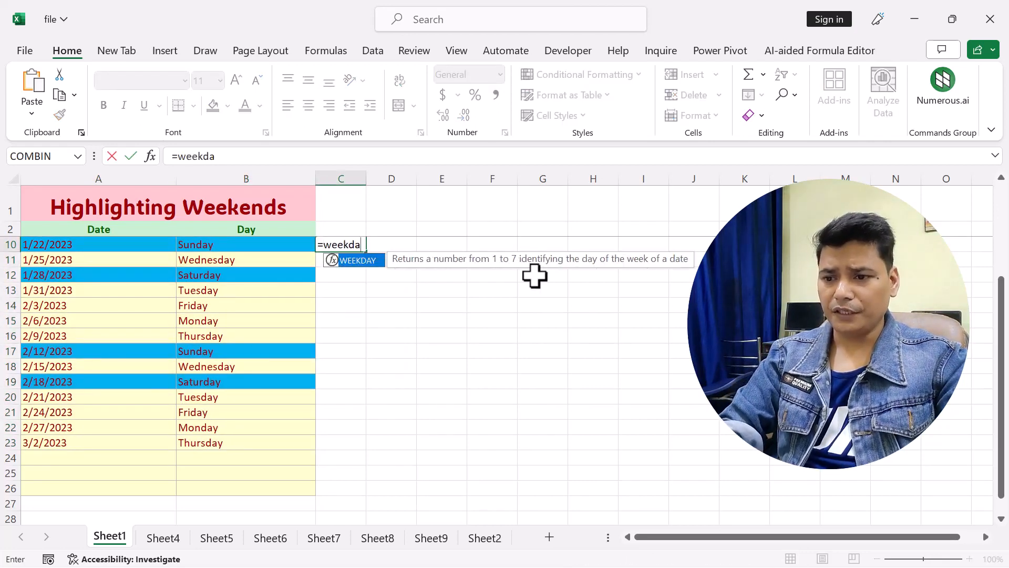
key("Tab")
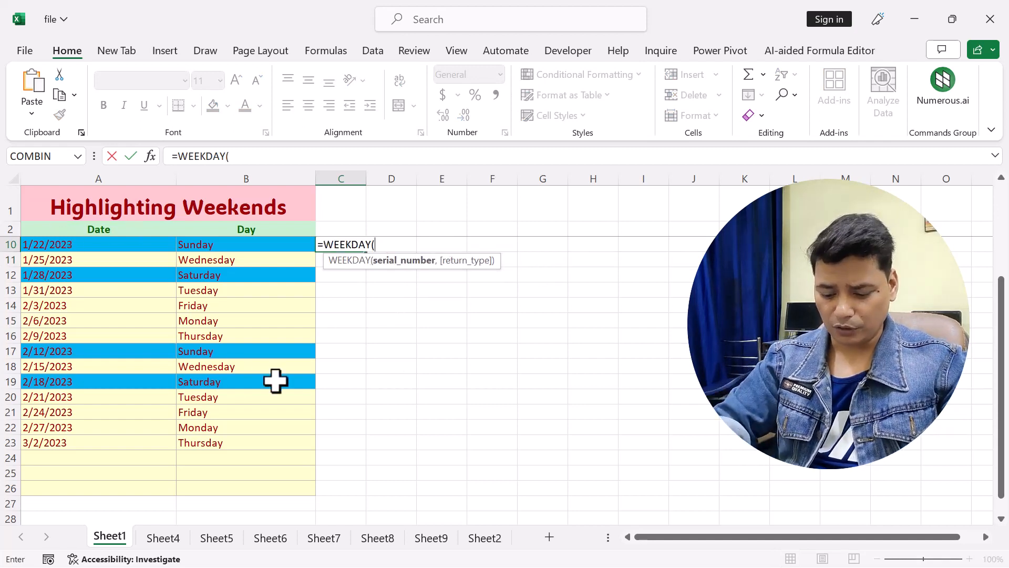
type("$a10")
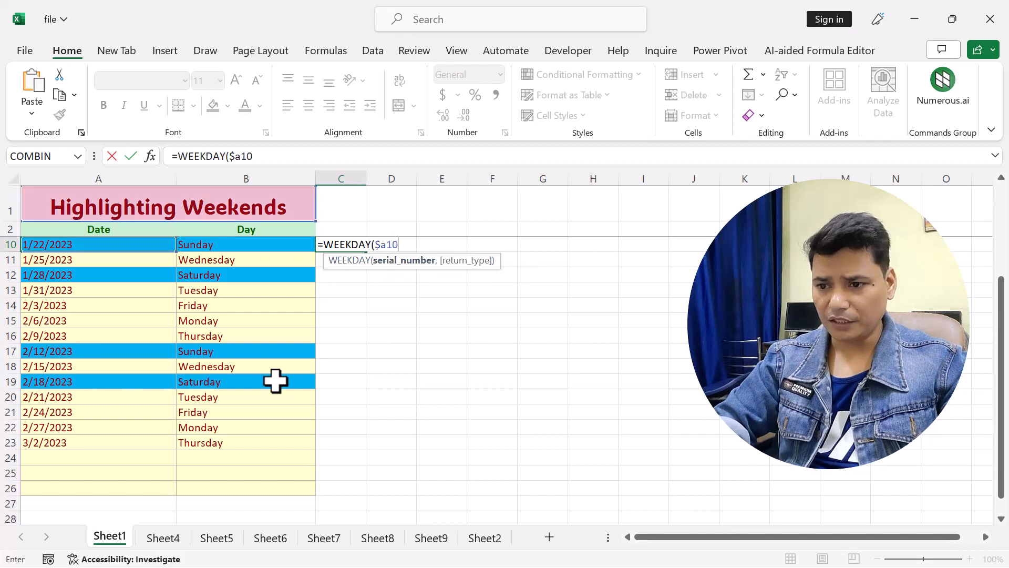
type(",")
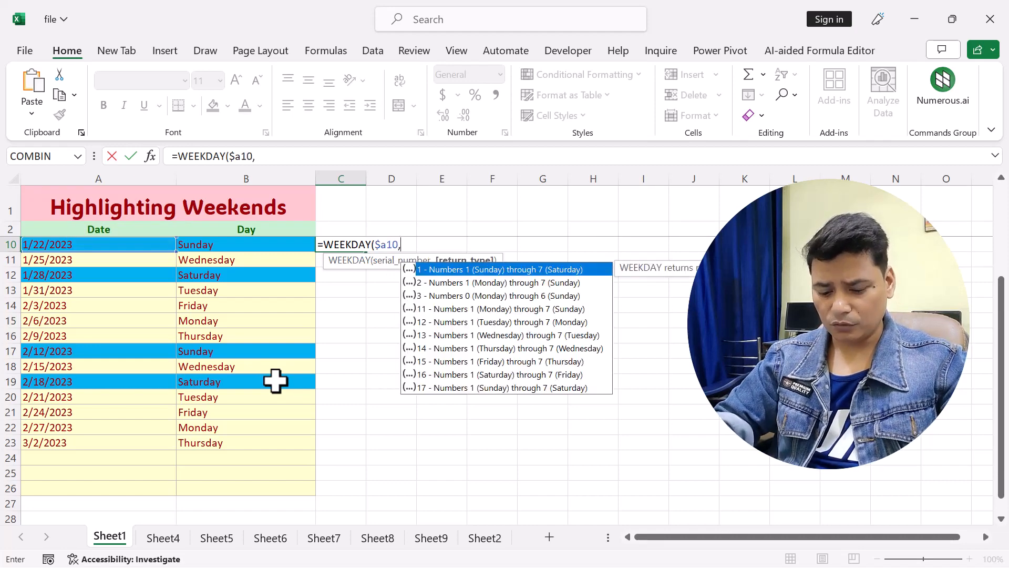
type("2)")
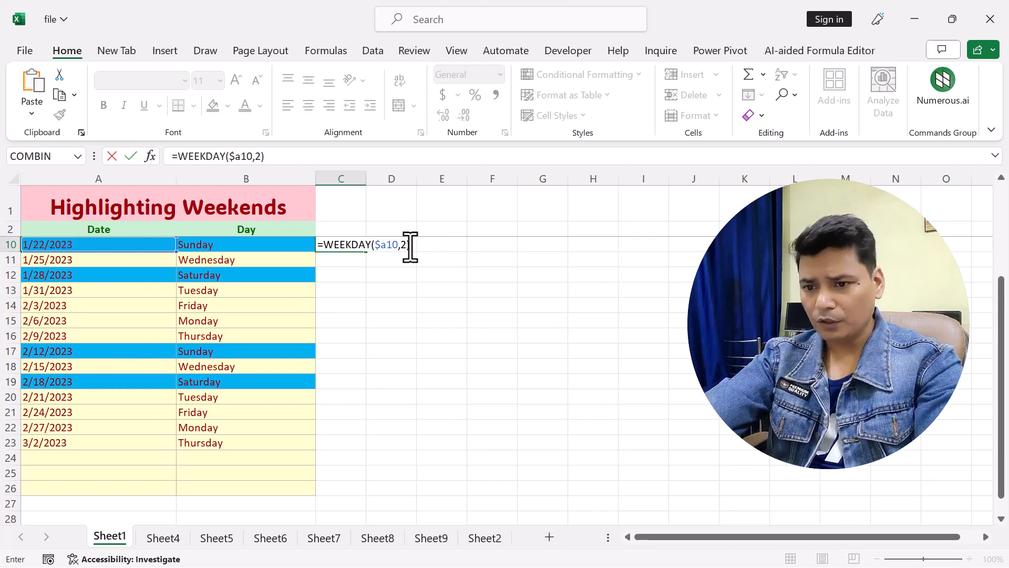
key("Return")
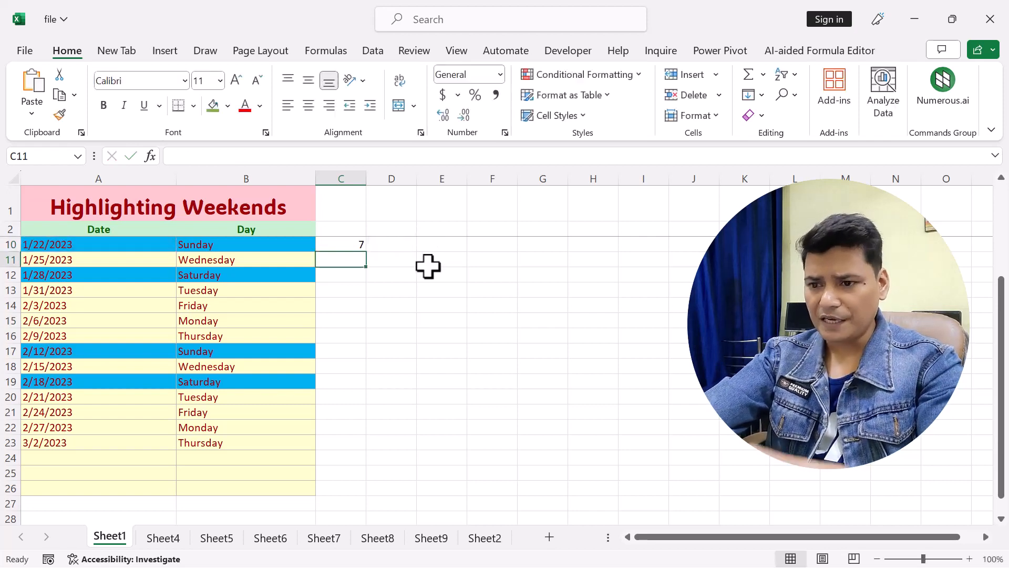
left_click(365, 240)
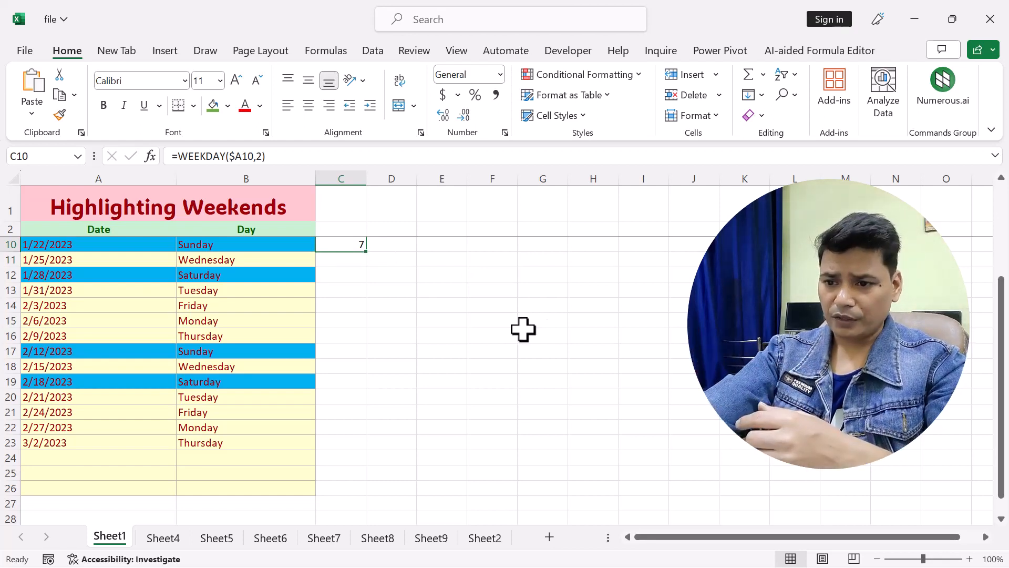
left_click_drag(367, 252, 389, 451)
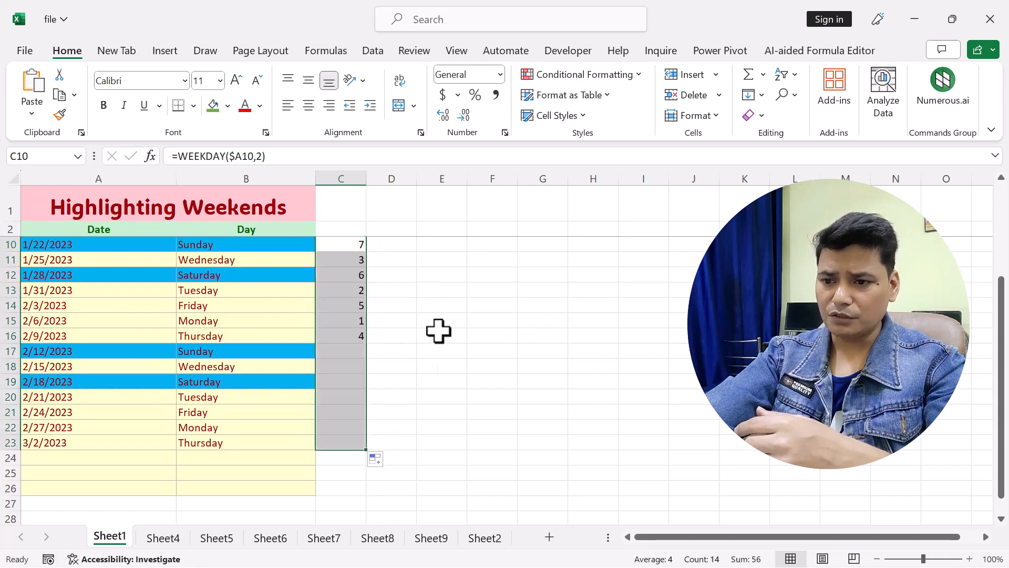
- Compare the weekday numbers in column C with the highlighted days in rows 10, 12, 17 and 19
left_click(358, 245)
left_click(277, 274)
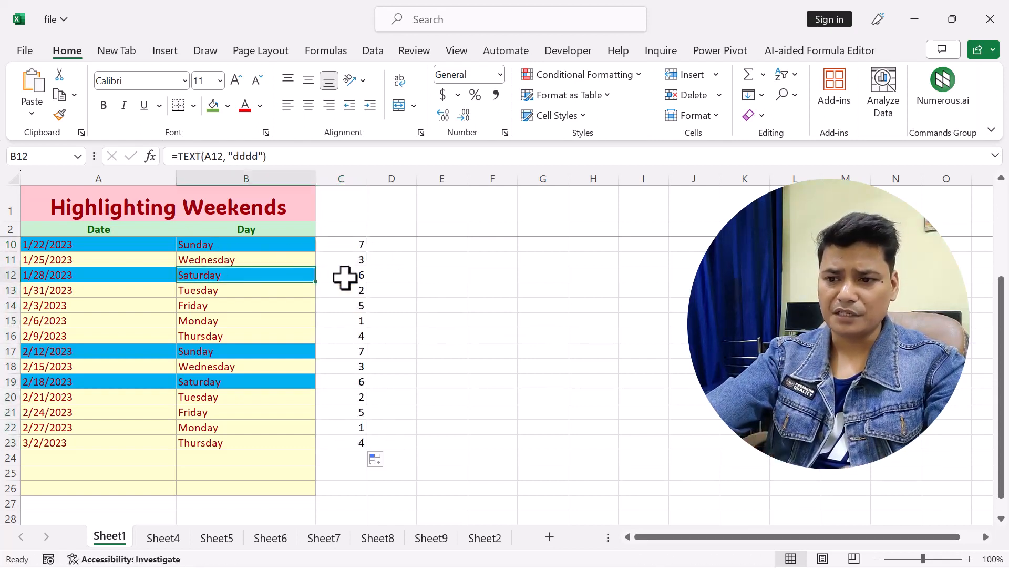
left_click(343, 276)
left_click(251, 352)
left_click(350, 348)
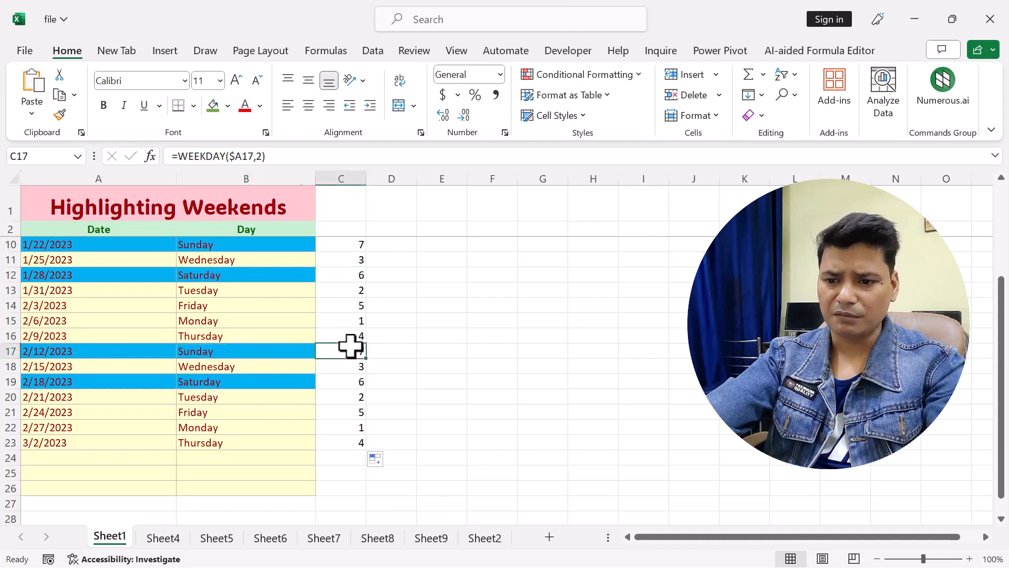
left_click(250, 384)
left_click(356, 382)
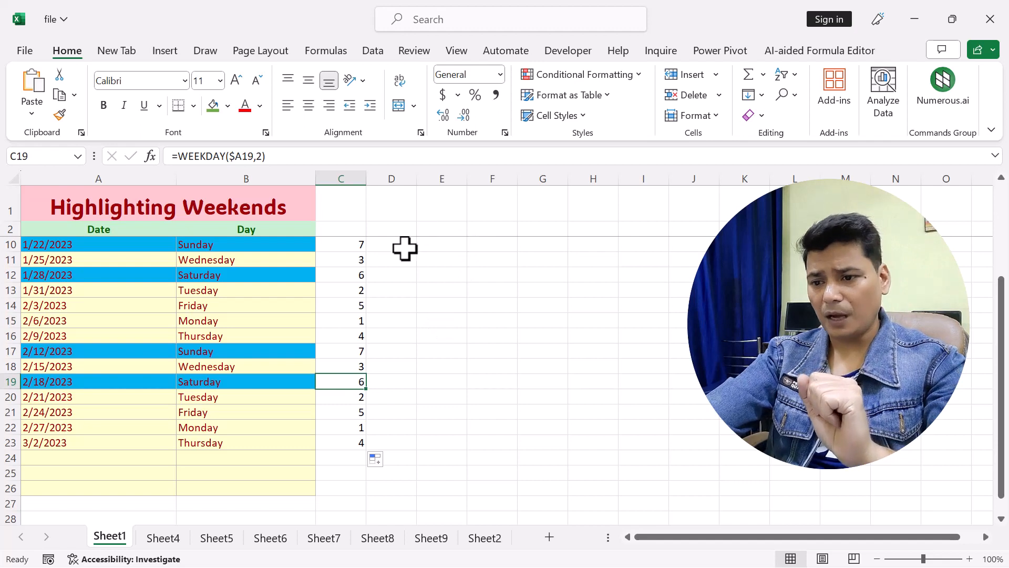
- Change the formula in C10 to =WEEKDAY($A10,2)>5 and fill it down to C23
double_click(347, 244)
left_click(415, 247)
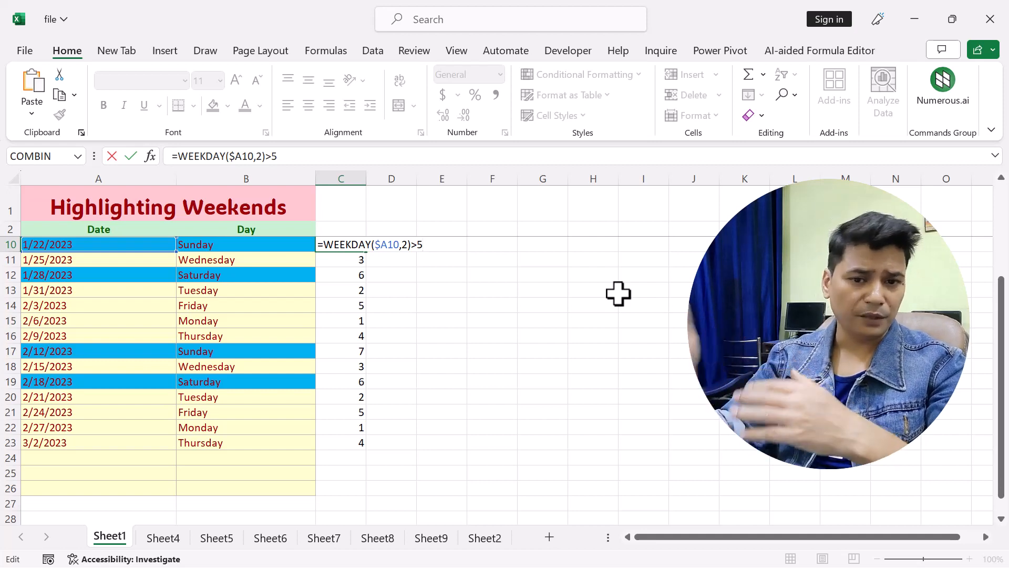
key("Return")
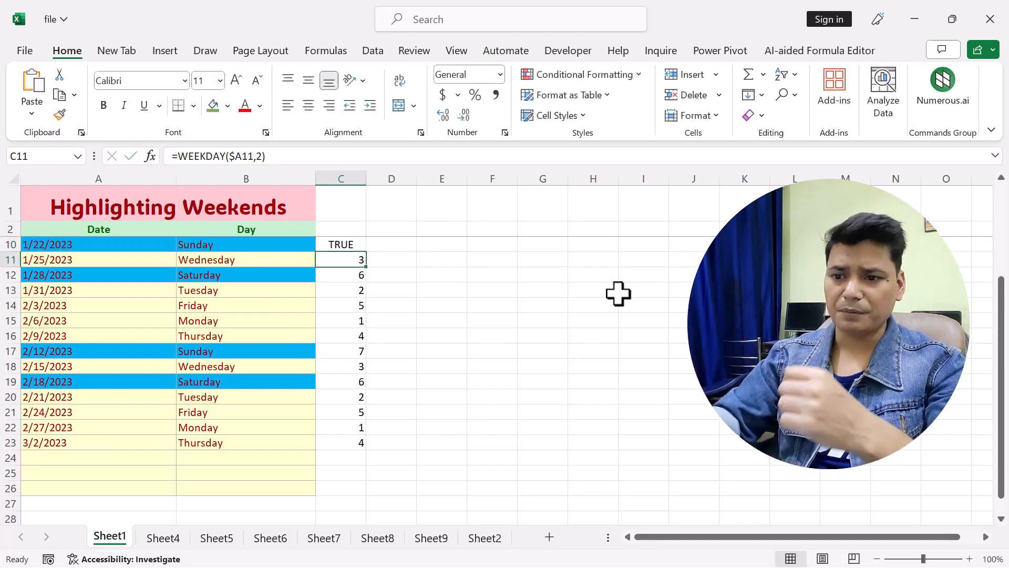
left_click(344, 245)
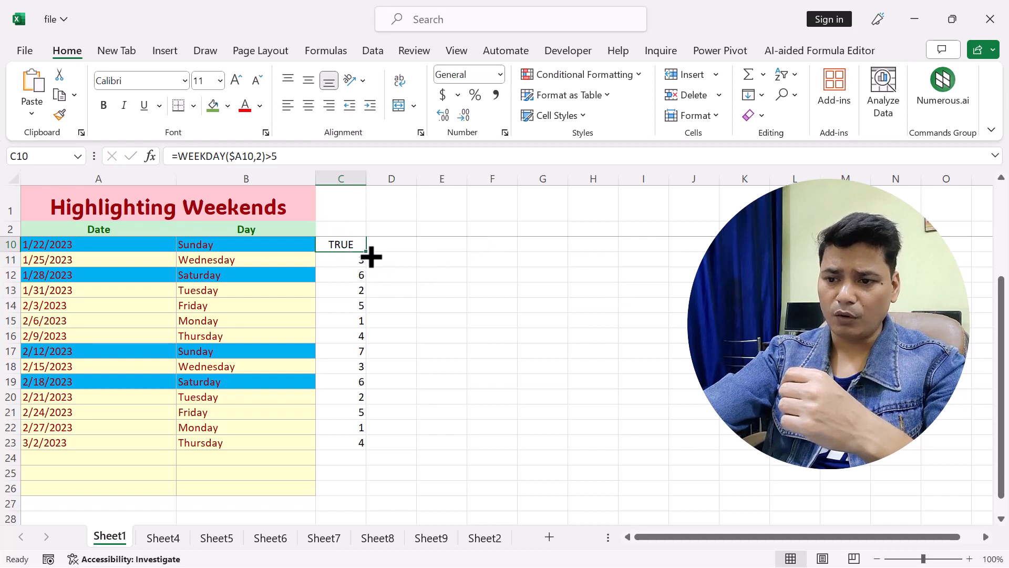
left_click_drag(367, 252, 539, 464)
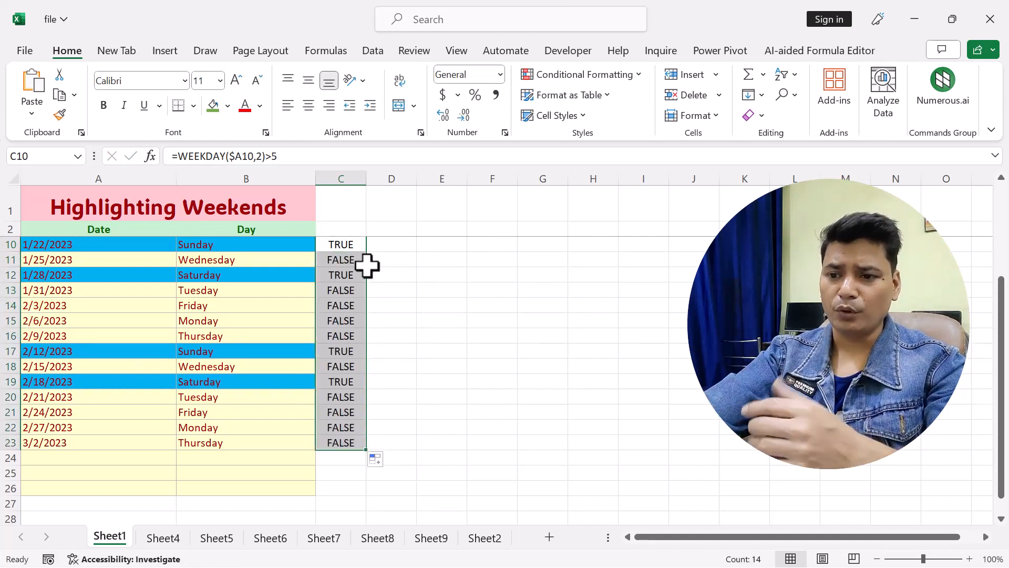
left_click(348, 246)
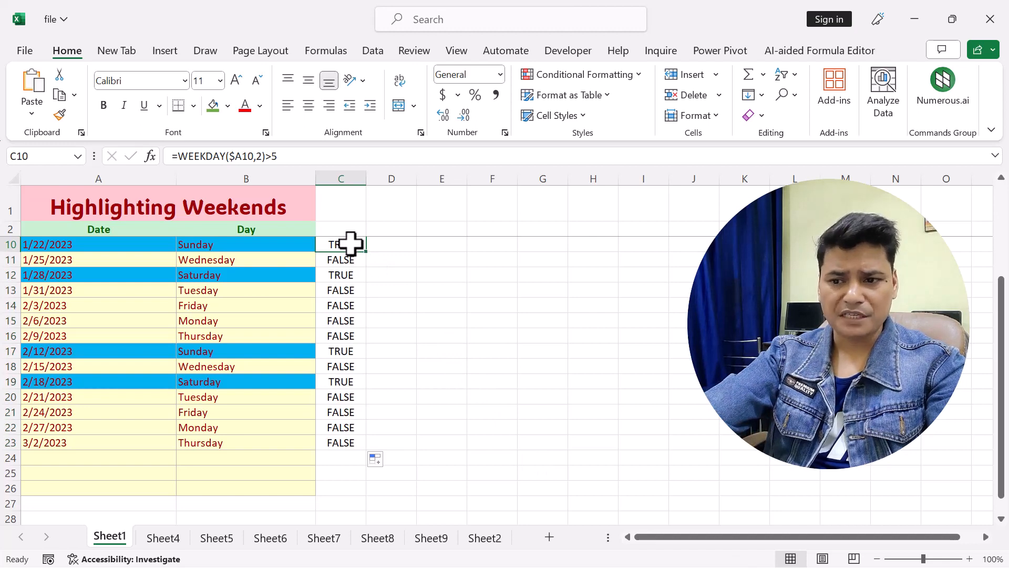
left_click(348, 278)
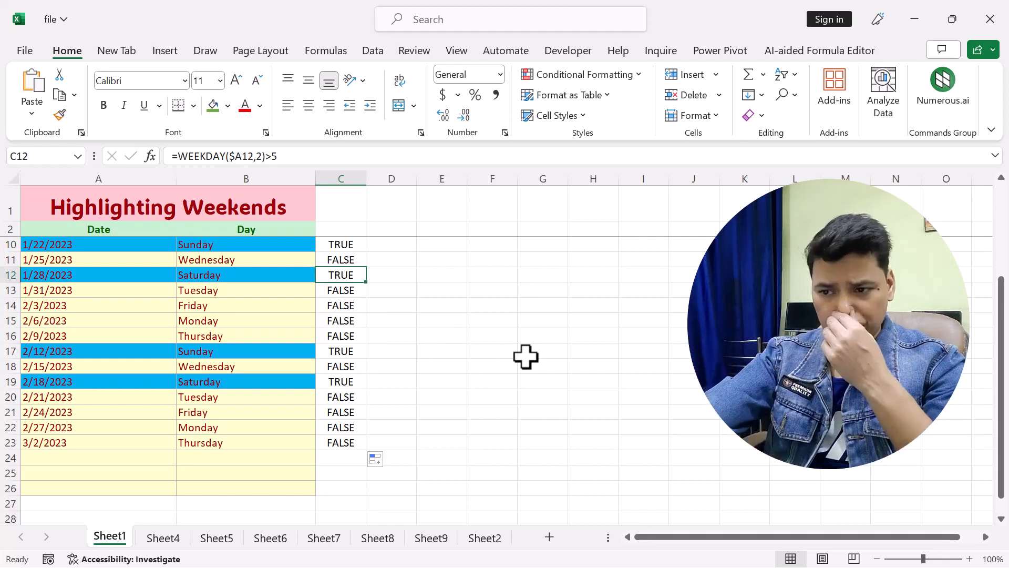
- List the weekday names in F11:F17 as Mon, Tus, wed, thu, fri, sat and sun
left_click(483, 263)
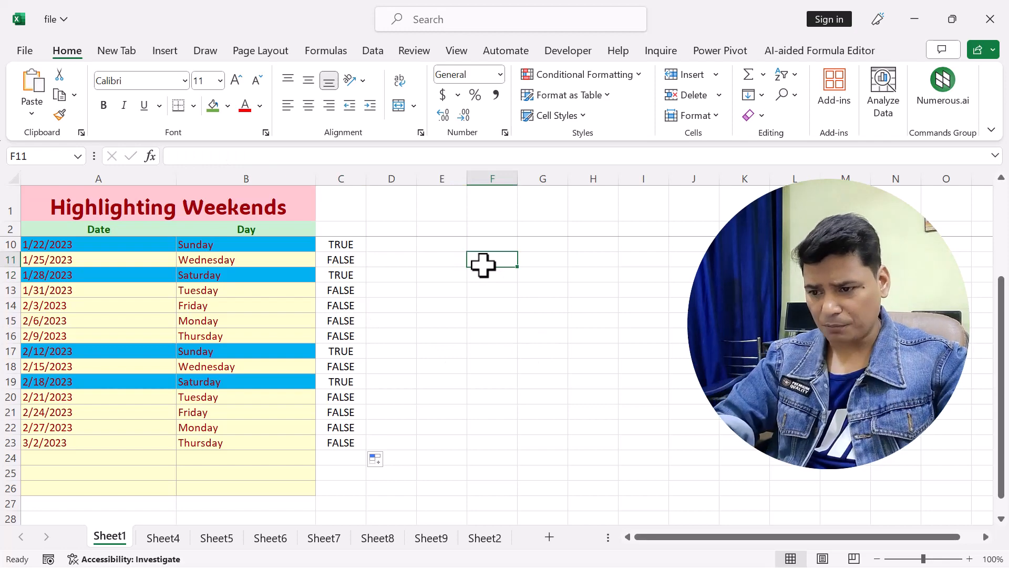
type("Mon")
key("Return")
type("Tue")
key("Return")
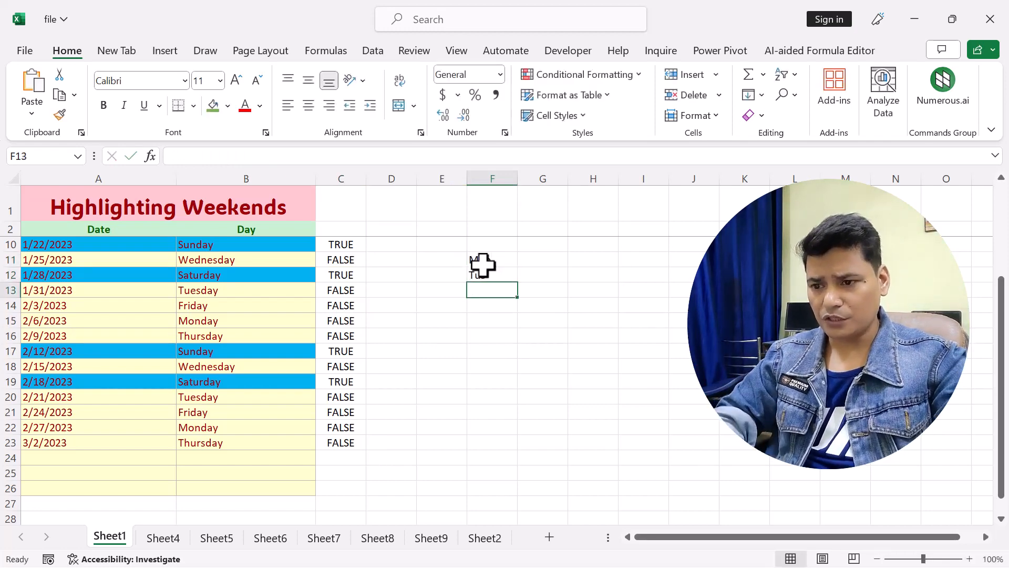
type("d")
key("Return")
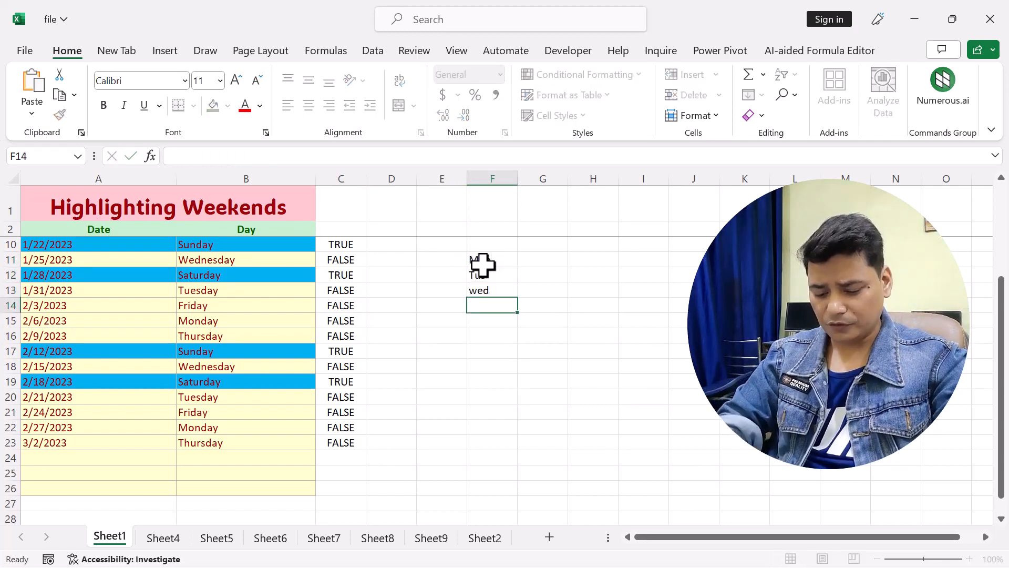
type("thu")
key("Return")
type("fri")
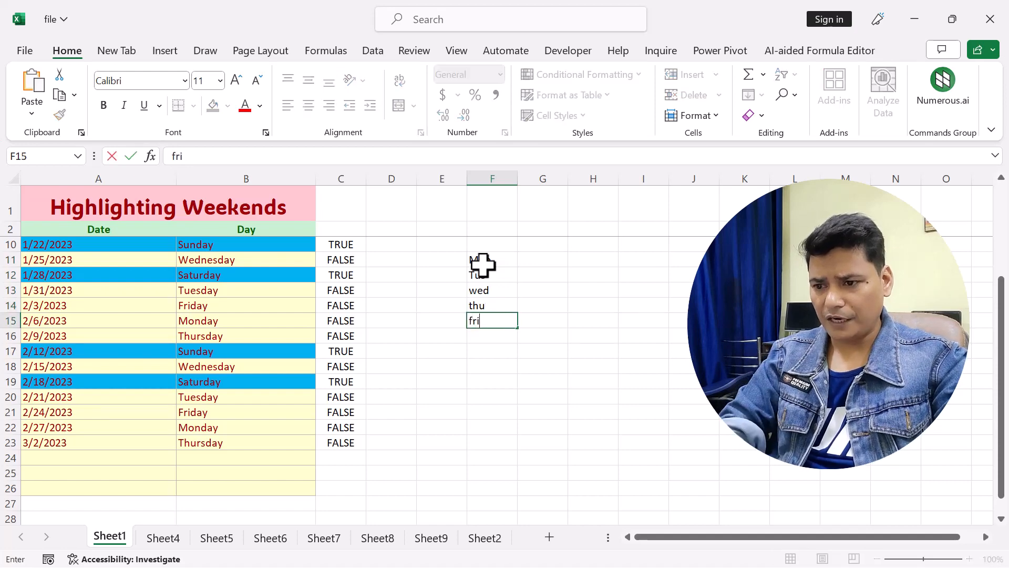
key("Return")
type("sat")
key("Return")
type("sun")
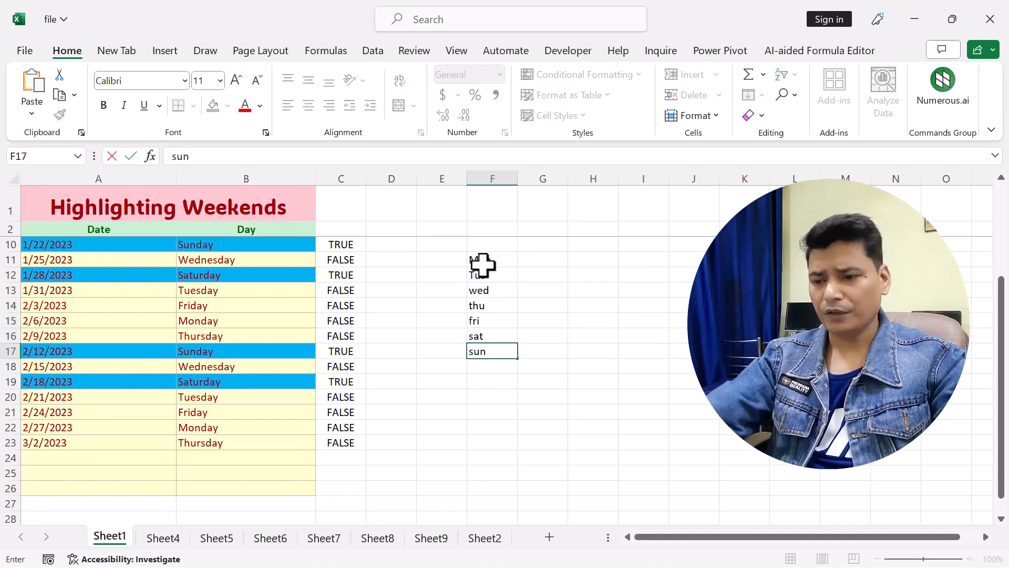
left_click(523, 302)
- Enter 2 in E11 and 1 in G11, on either side of Mon
left_click(436, 260)
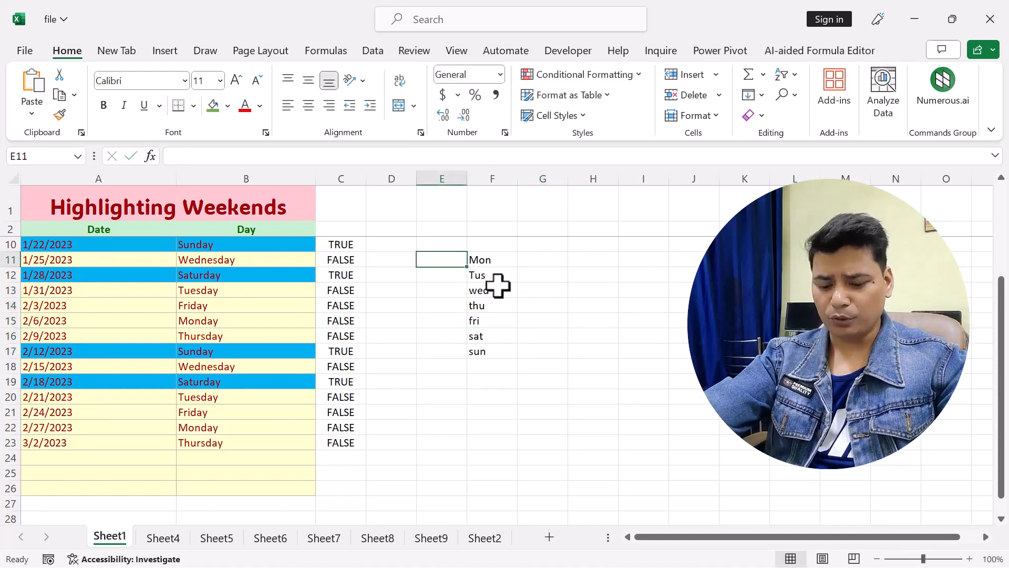
type("2")
left_click(445, 305)
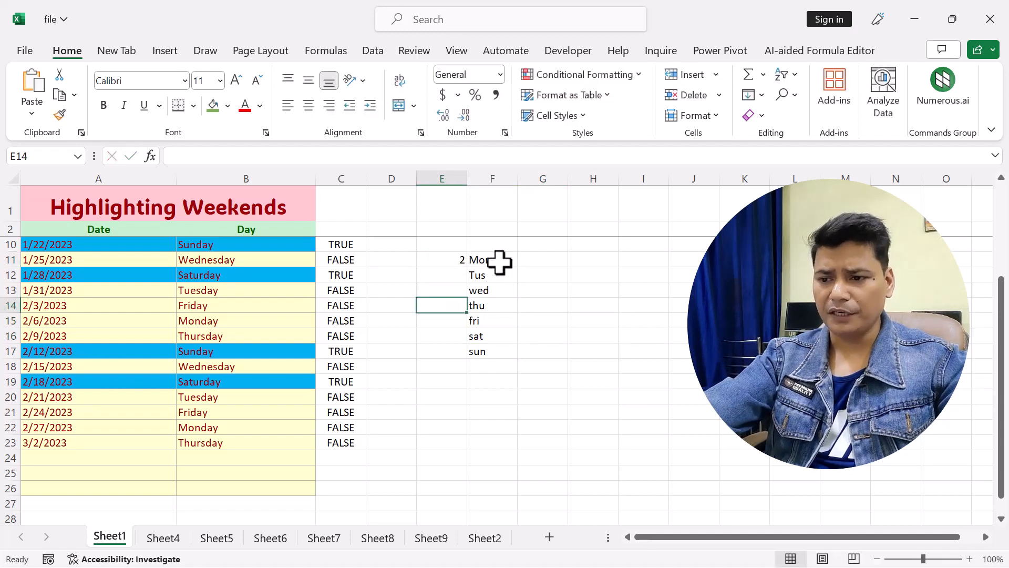
left_click(497, 261)
left_click(561, 262)
type("1")
left_click(587, 349)
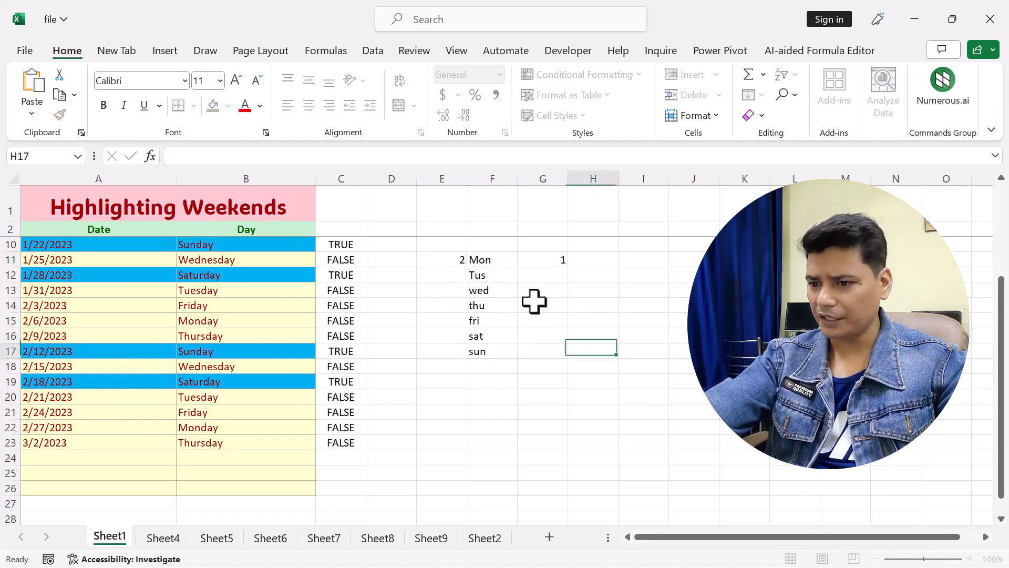
- Number Tuesday to Friday in E12:E15 with 3, 4, 5 and 6
left_click(458, 275)
type("2")
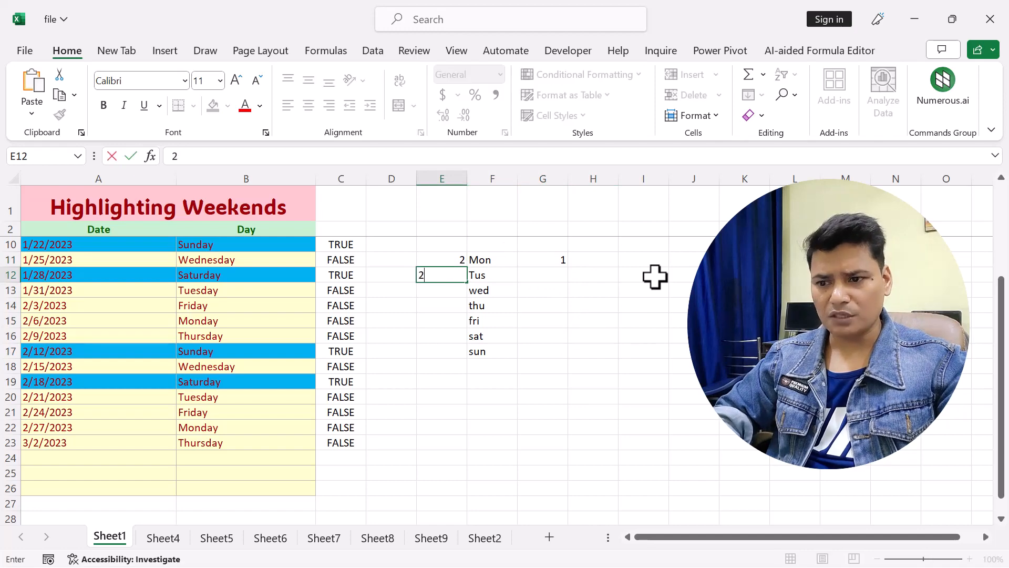
key("Return")
key("Up")
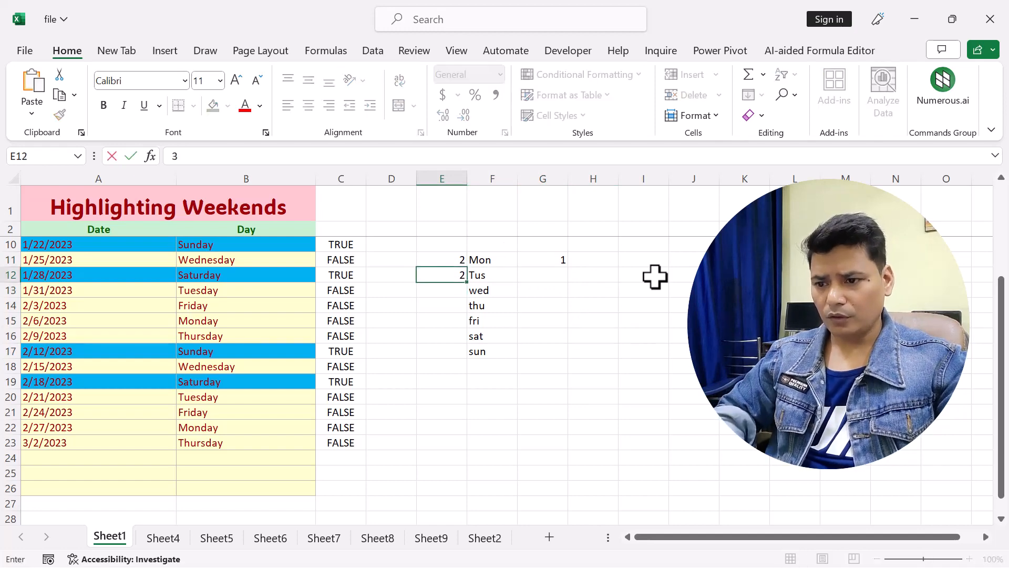
type("3")
key("Return")
type("4")
key("Return")
type("5")
key("Return")
type("6")
key("Return")
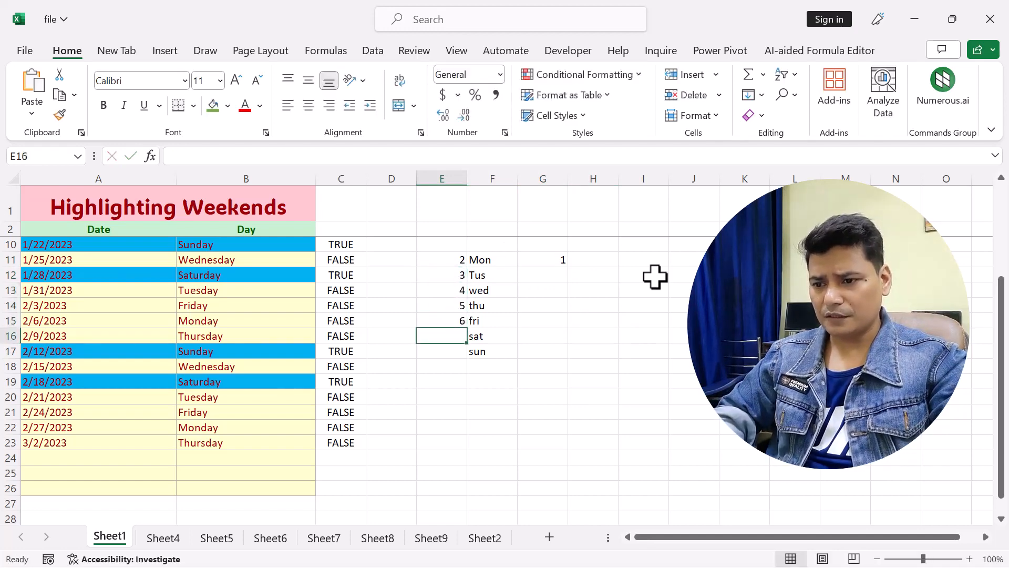
type("2")
key("Return")
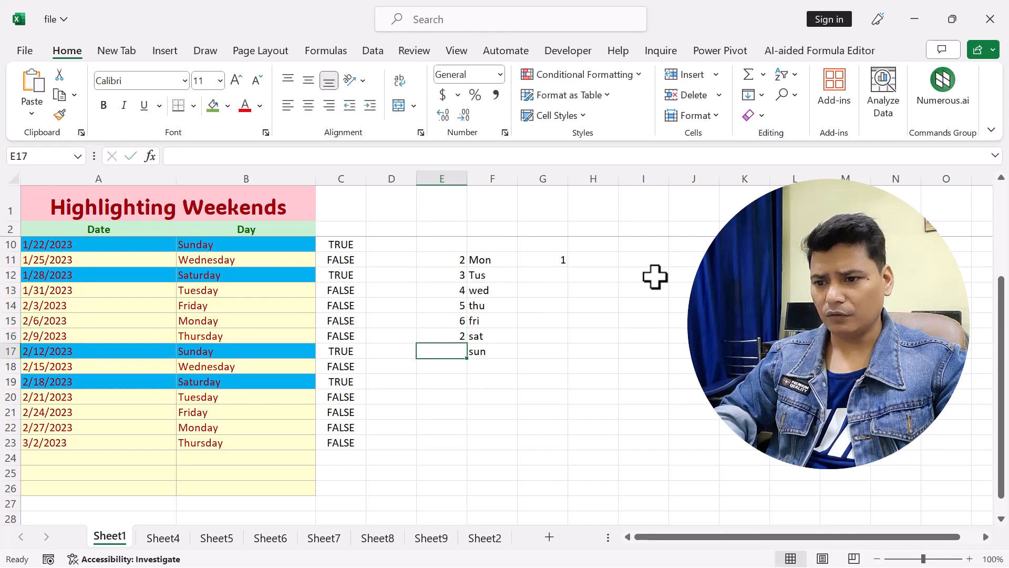
key("Up")
key("Up")
key("Up")
key("Up")
key("Down")
key("Down")
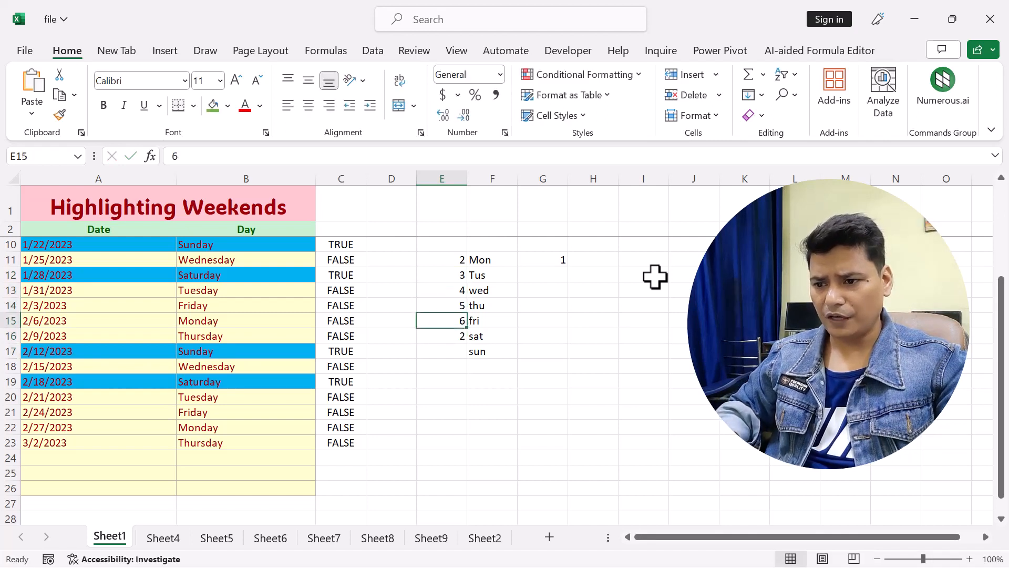
key("Down")
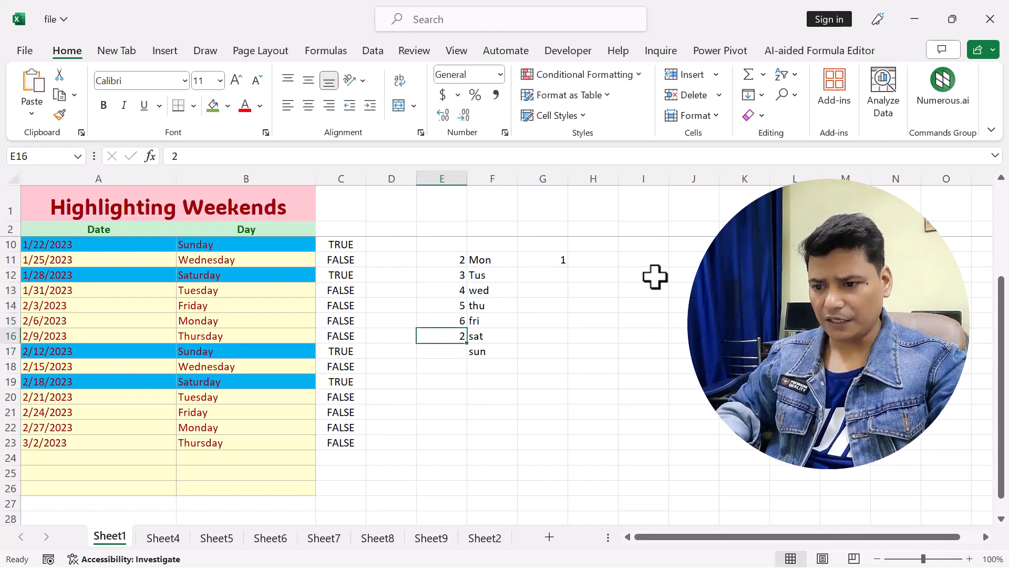
- Enter 7 for Saturday in E16 and 1 for Sunday in E17
type("7")
key("Return")
type("1")
key("Return")
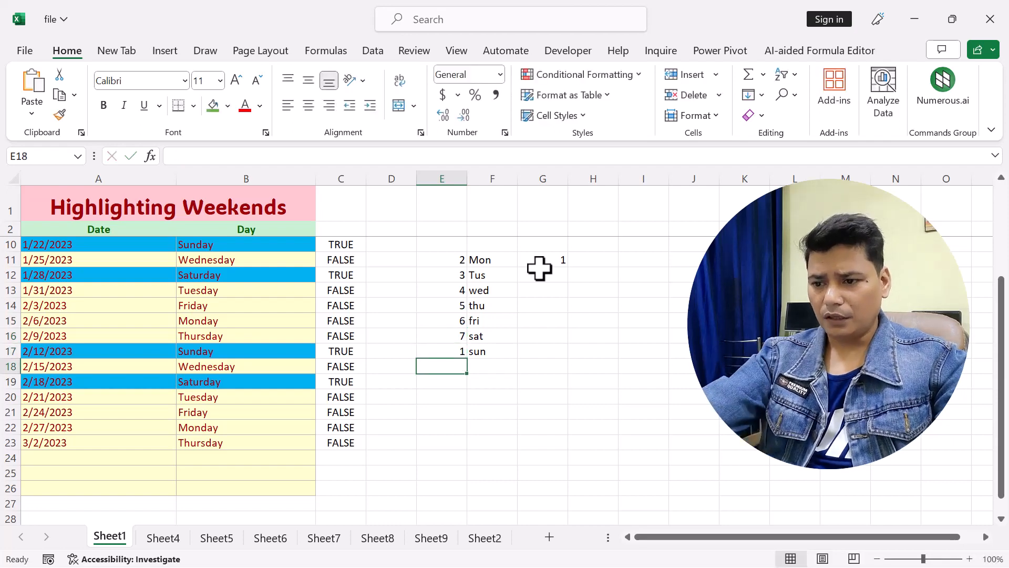
- Review the day numbers in E11:E17 and compare Monday's number in column E with the one in column G
left_click_drag(451, 261, 457, 351)
left_click(460, 261)
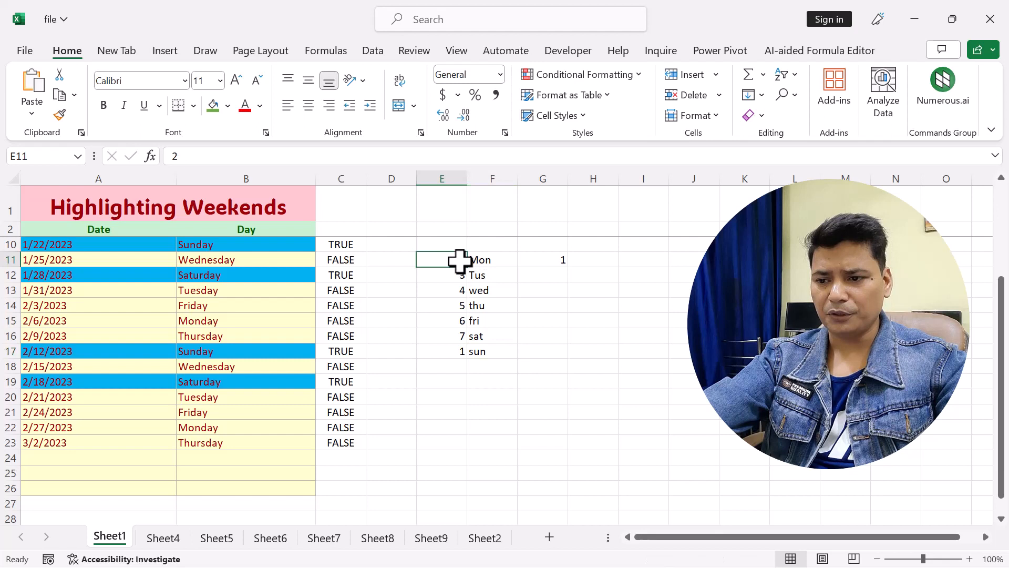
left_click(492, 261)
left_click(557, 257)
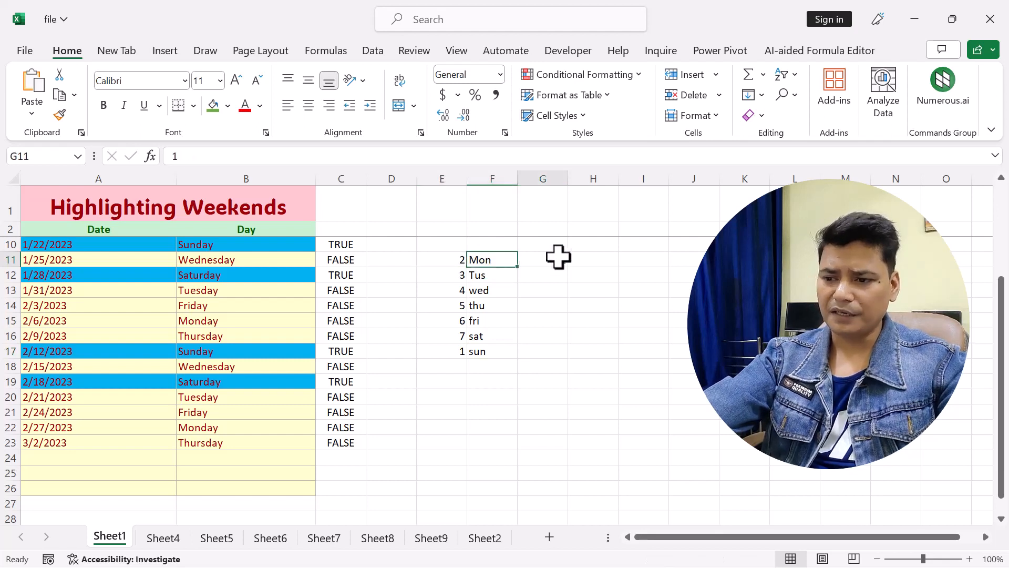
left_click(440, 262)
- Fill G11:G17 with the series 1 to 7, numbering the week from Monday
left_click(552, 259)
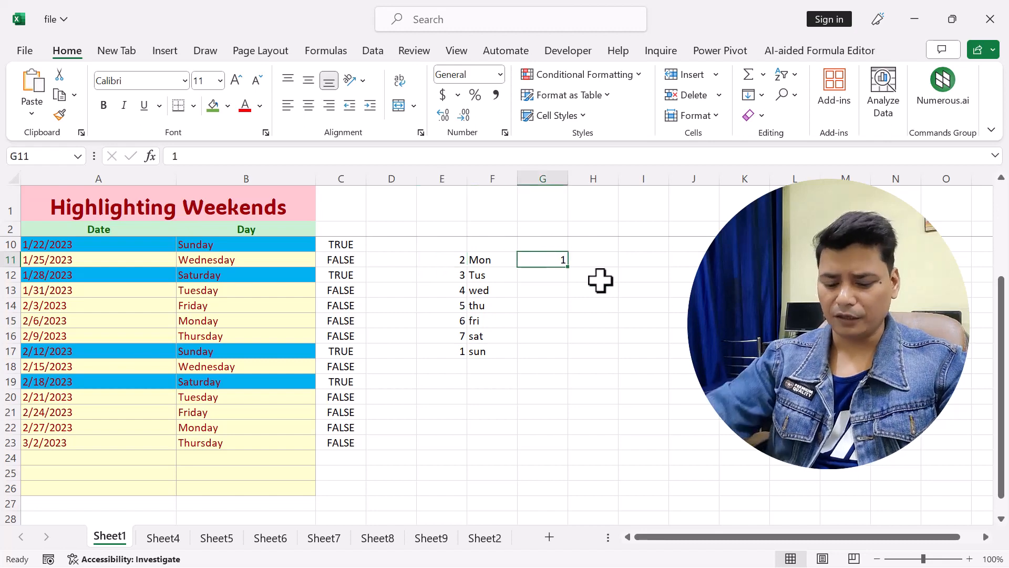
key("Down")
type("2")
key("Up")
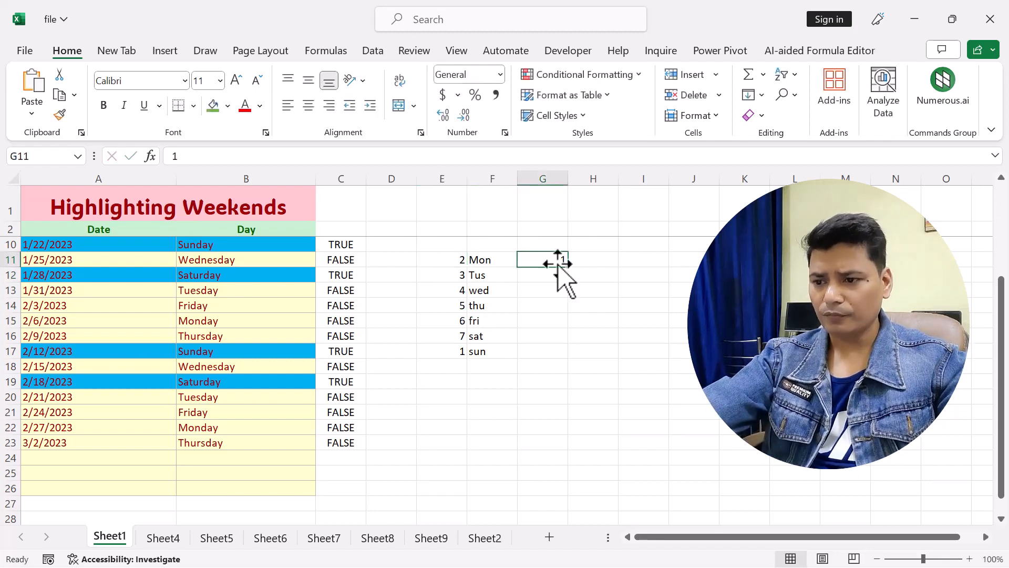
left_click_drag(559, 265, 582, 357)
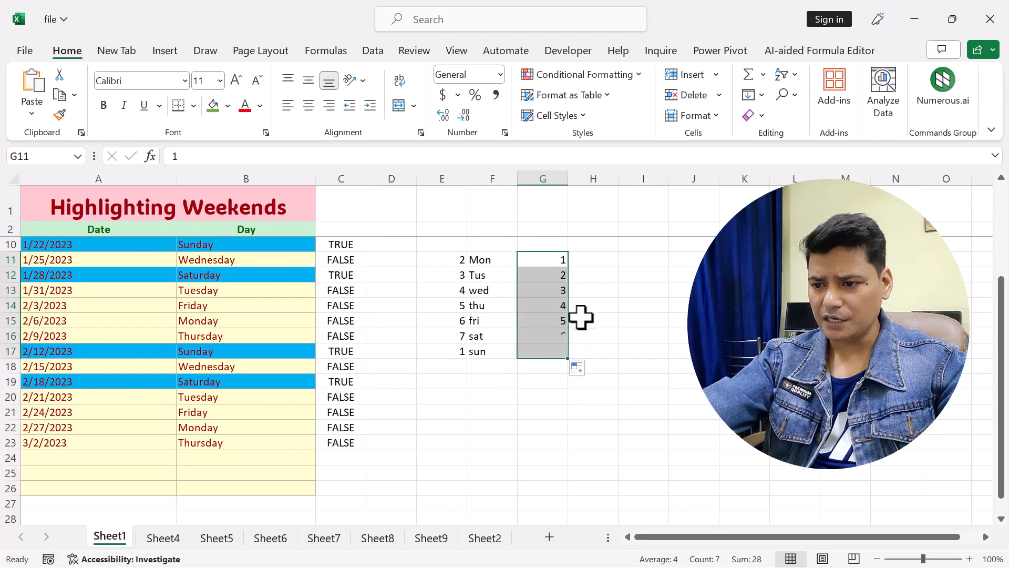
- Inspect the return type argument of the WEEKDAY formula in C10, leaving the formula unchanged
double_click(349, 243)
double_click(403, 245)
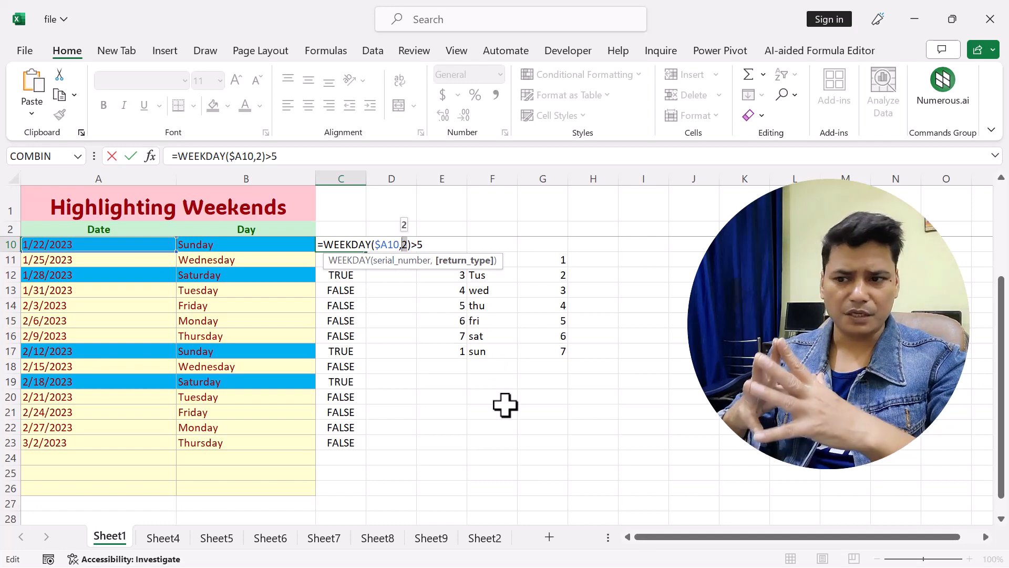
left_click(537, 303)
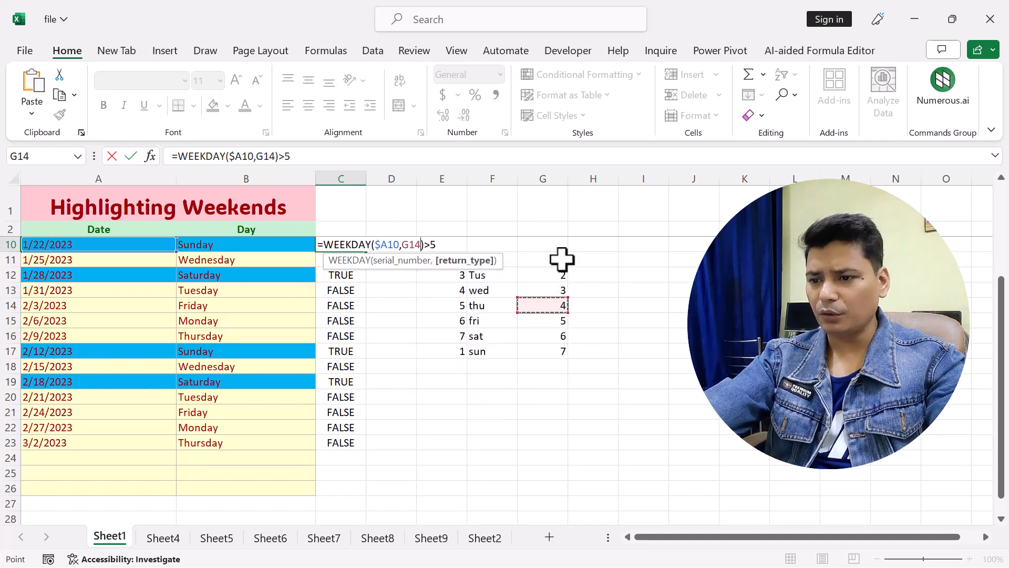
key("Escape")
- Review the Monday-based day numbers in G11:G17, including those for Saturday and Sunday
left_click(565, 257)
left_click(550, 274)
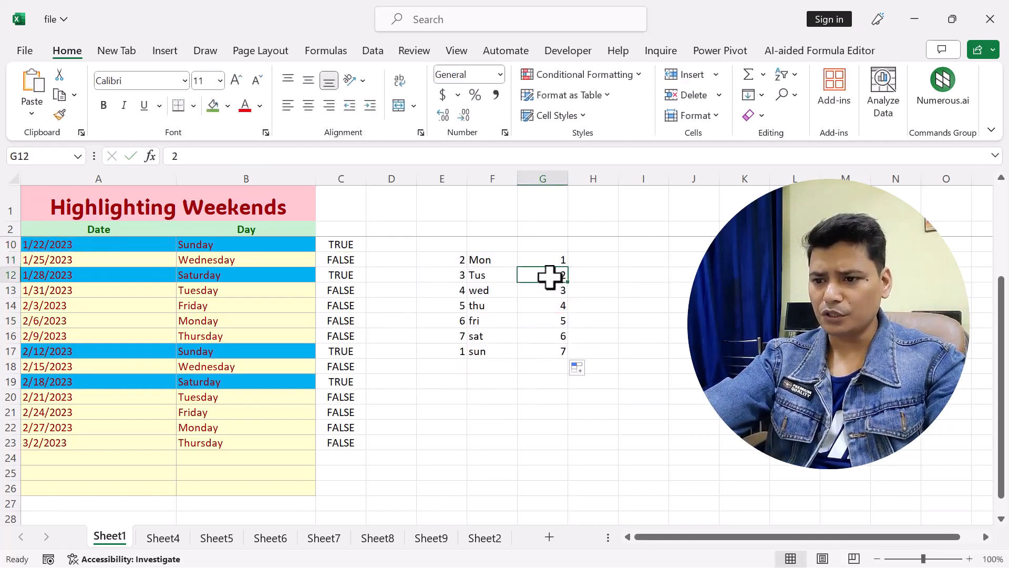
left_click(556, 293)
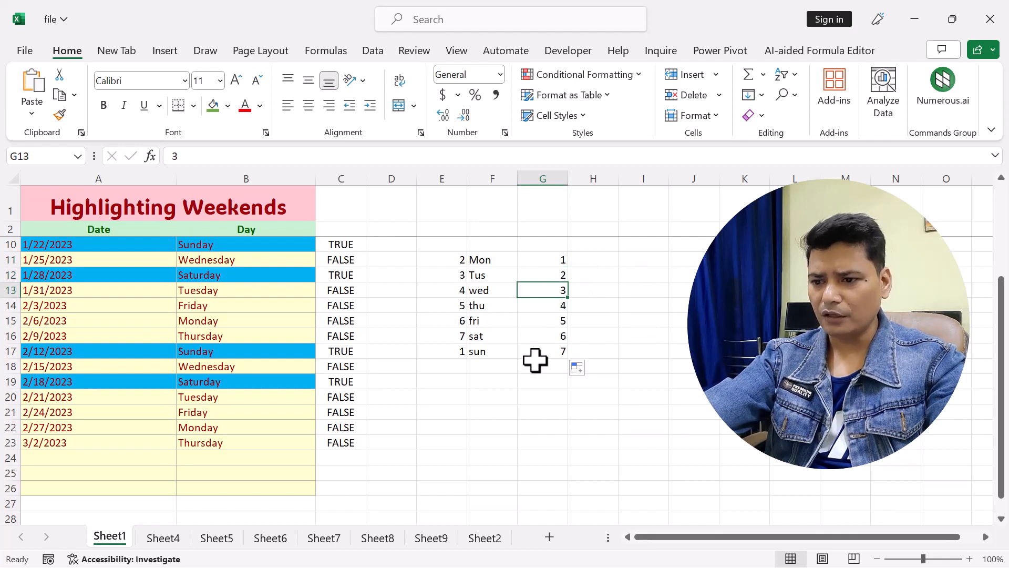
left_click(547, 338)
left_click(549, 352)
left_click_drag(550, 267, 550, 352)
left_click_drag(481, 370, 552, 366)
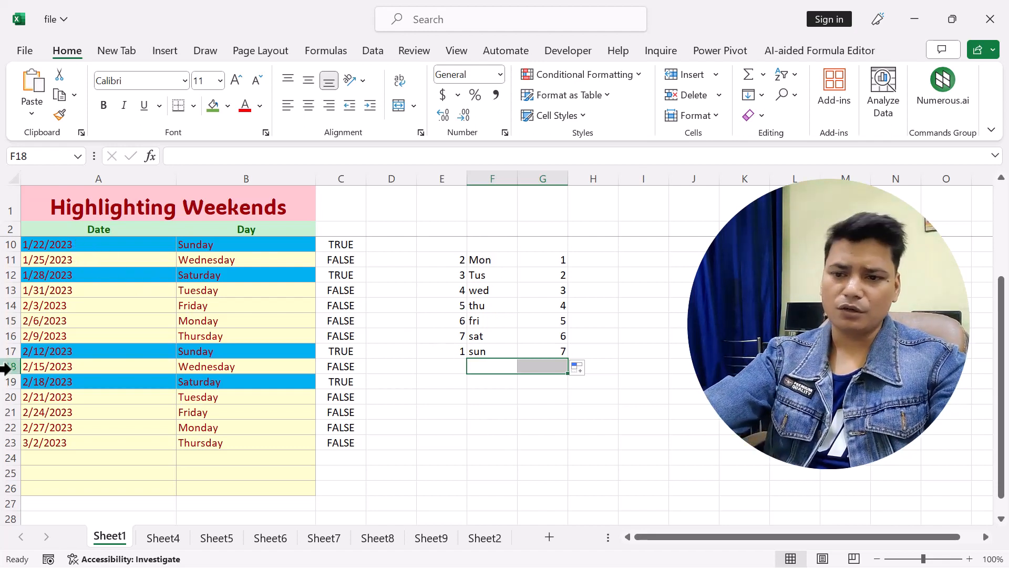
- Inspect the TEXT formula that produces the day name in B10, leaving it unchanged
double_click(204, 245)
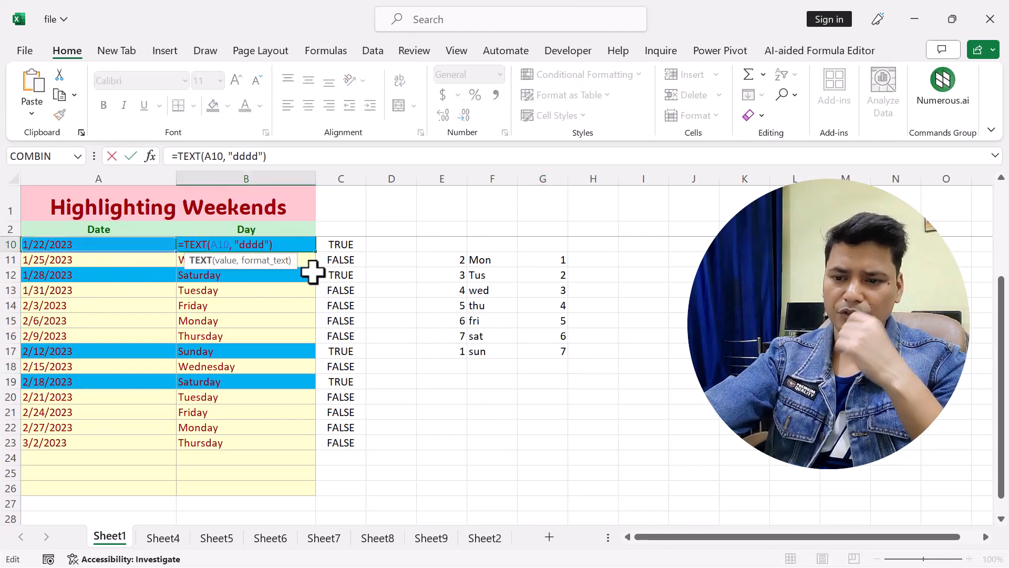
key("Escape")
left_click(277, 362)
- Make the cell reference in the weekend highlighting rule fully relative, changing its formula to =WEEKDAY(A10,2)>5, and apply it
left_click_drag(217, 243, 230, 444)
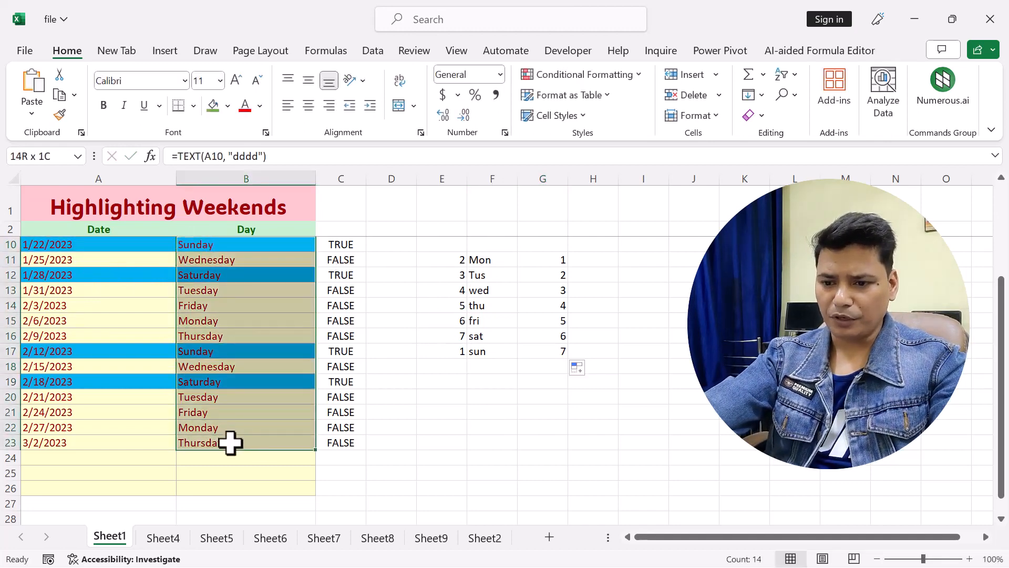
left_click(583, 75)
left_click(588, 310)
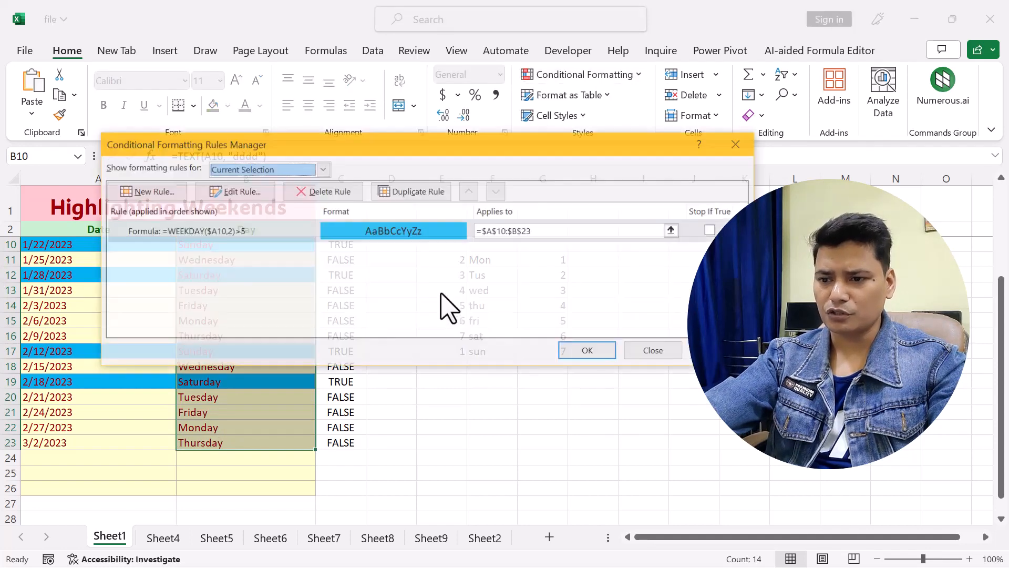
left_click_drag(394, 88, 666, 178)
left_click(558, 253)
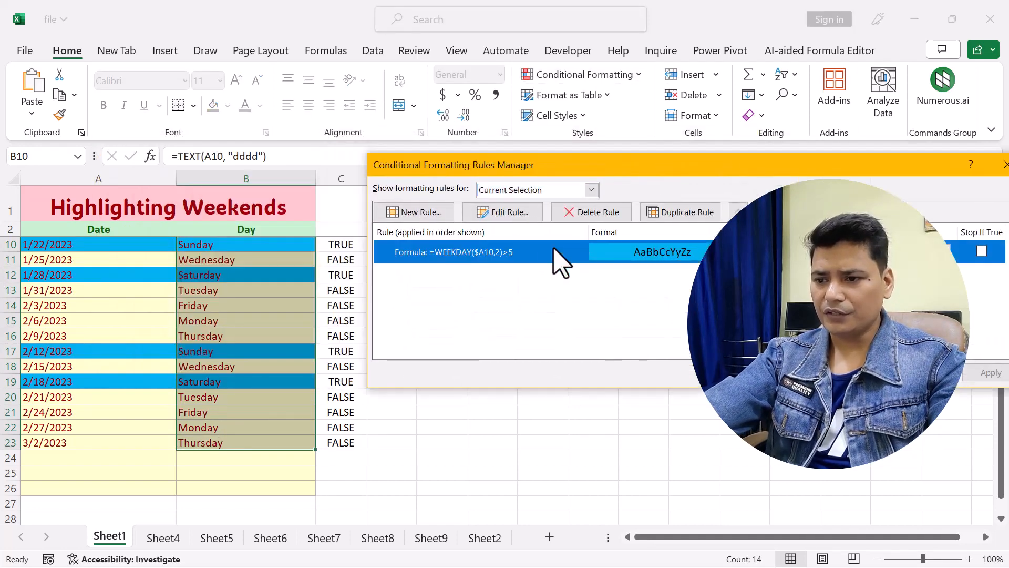
left_click(524, 213)
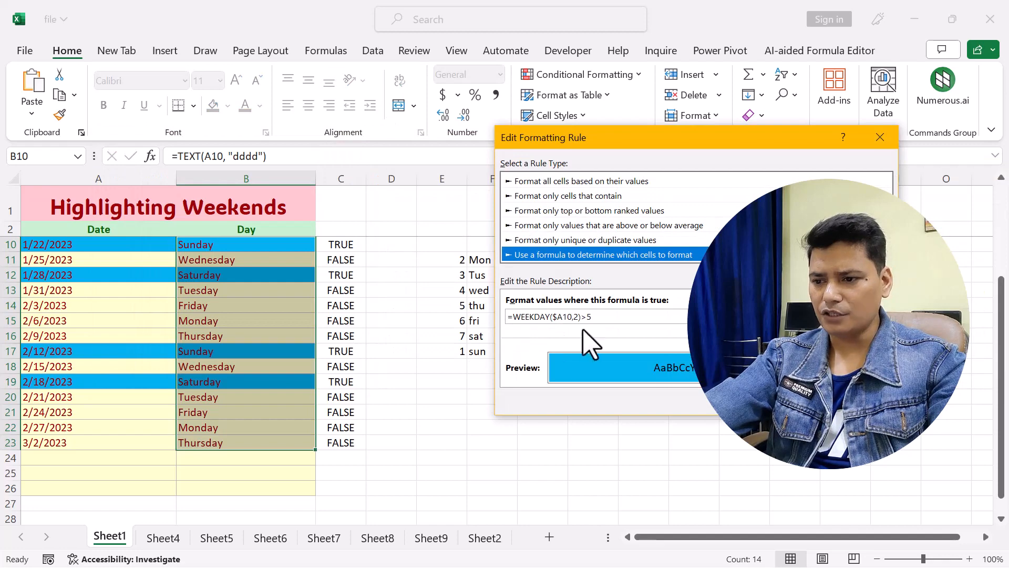
left_click(562, 317)
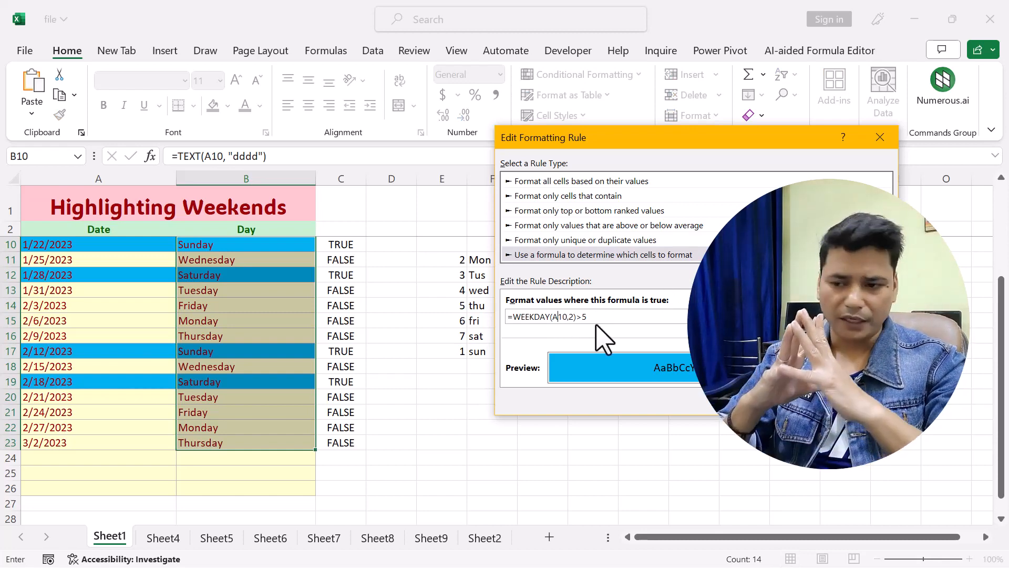
left_click(799, 401)
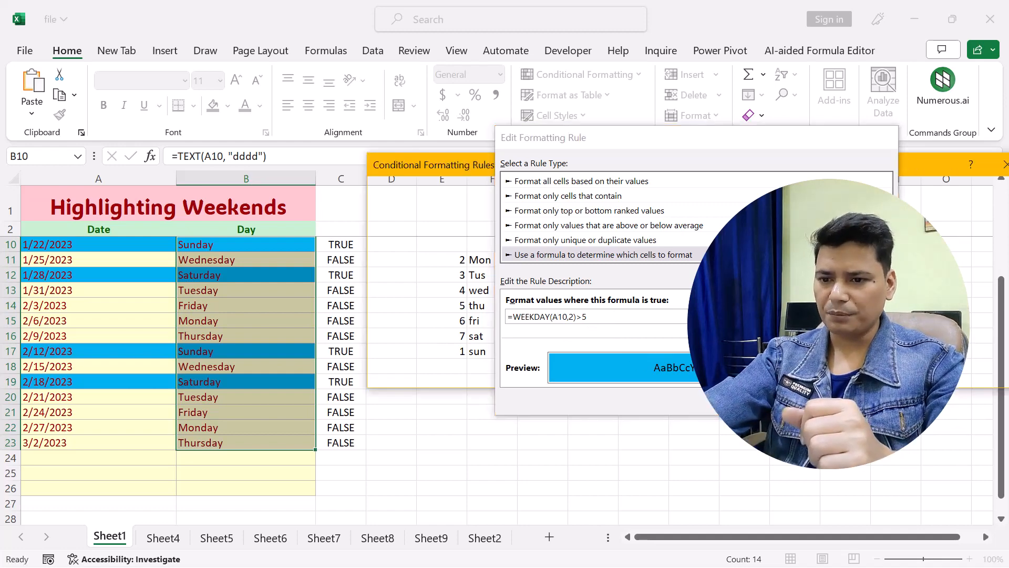
left_click(865, 373)
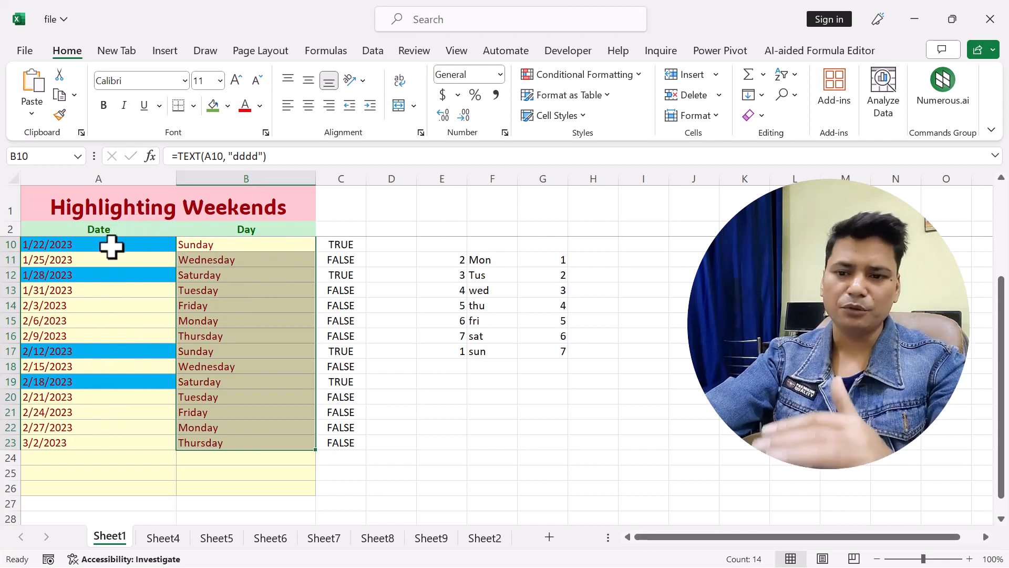
- Compare the highlighting in the date cells of column A with the day names in B10:B23
left_click(222, 245)
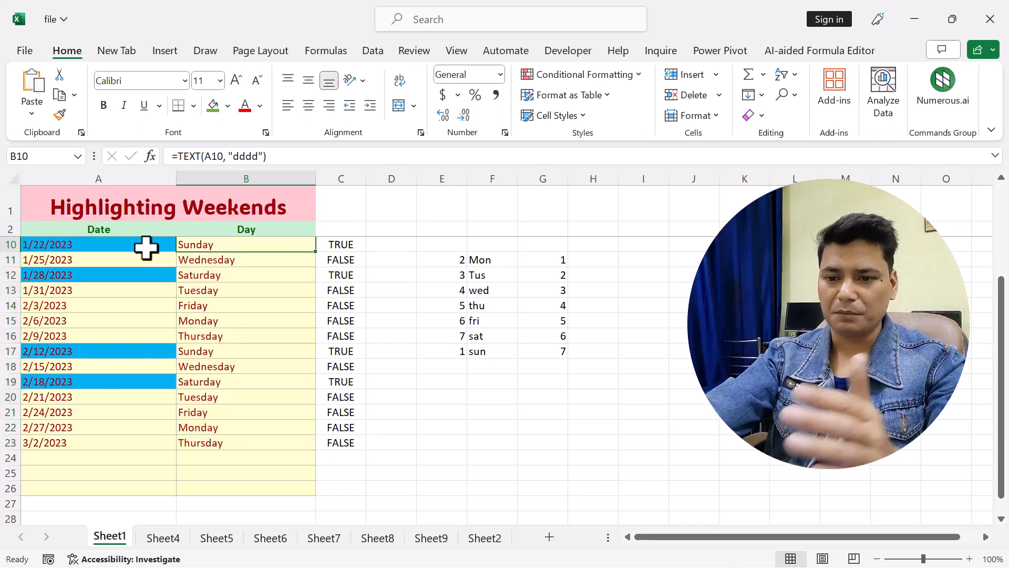
left_click_drag(143, 246, 119, 447)
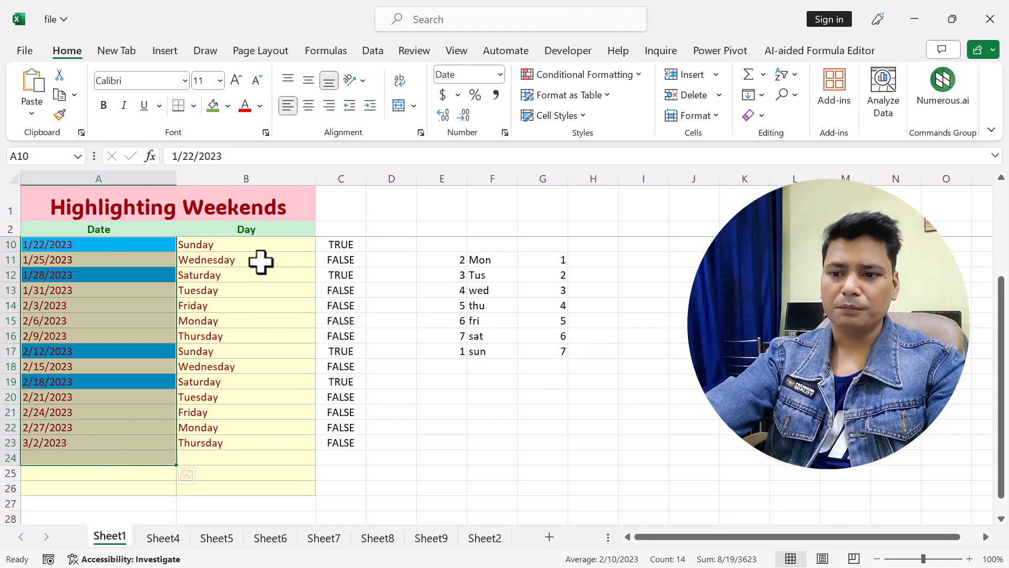
left_click_drag(260, 246, 248, 441)
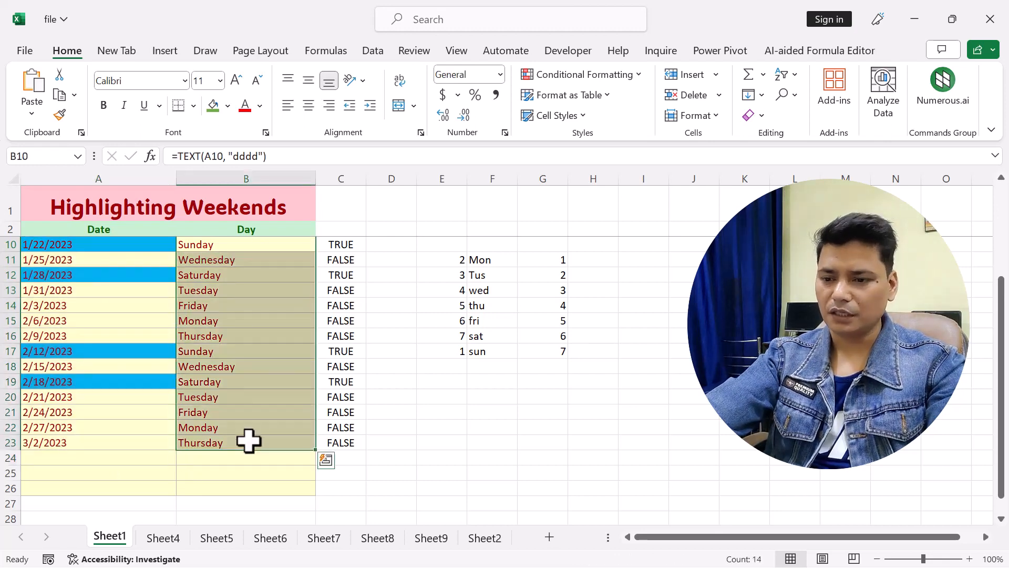
- Select A10:B23 and lock only the column in its conditional formatting rule, using the formula =WEEKDAY($A10,2)>5
left_click_drag(160, 245, 247, 442)
left_click(584, 80)
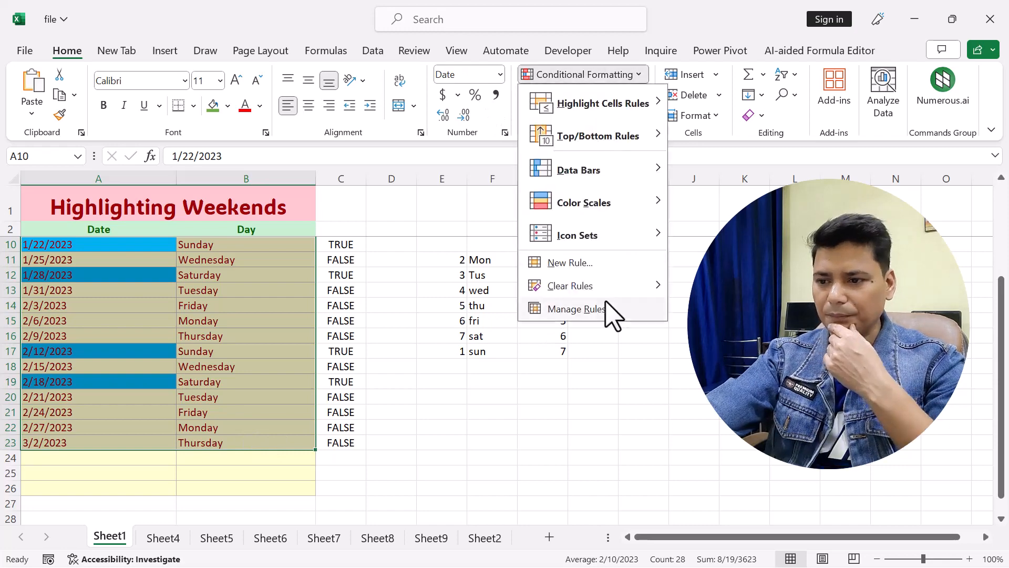
left_click(580, 311)
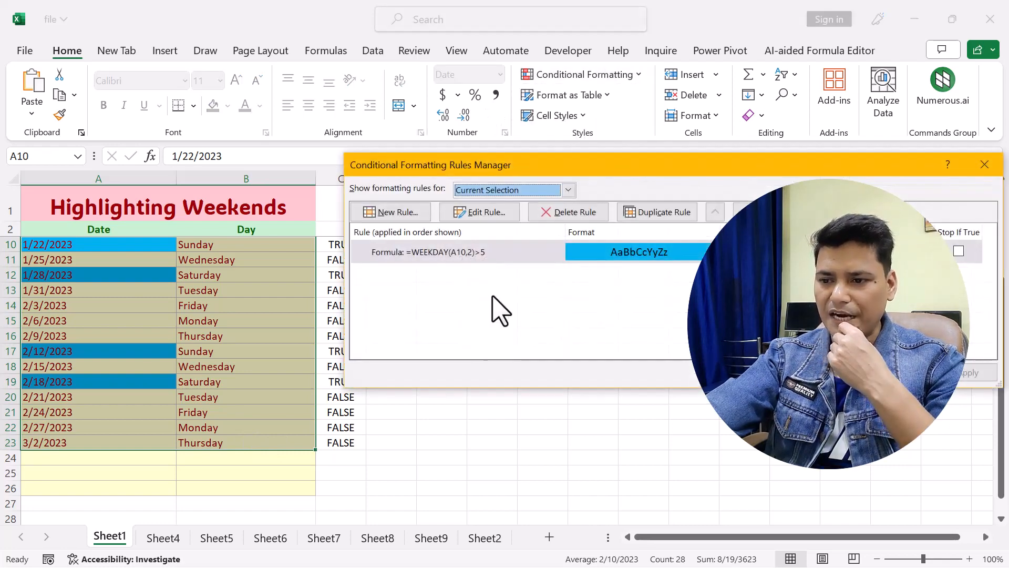
left_click(478, 214)
left_click(527, 317)
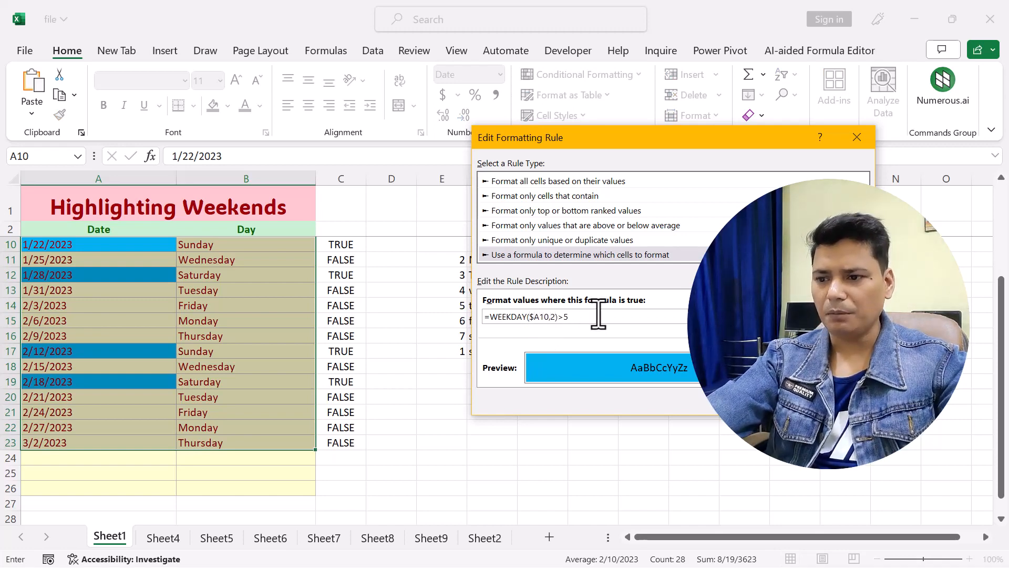
left_click(600, 316)
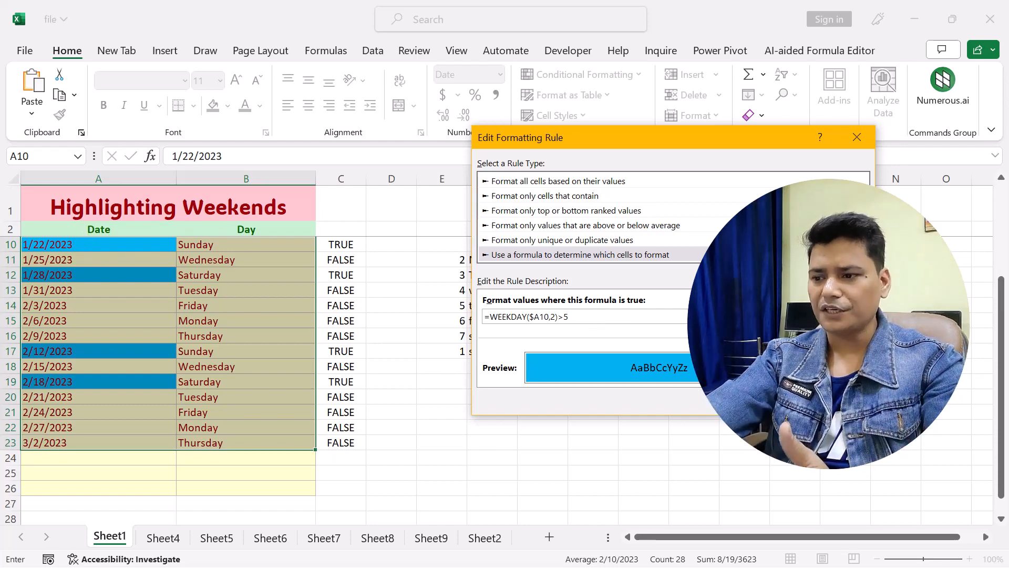
key("Return")
key("Return")
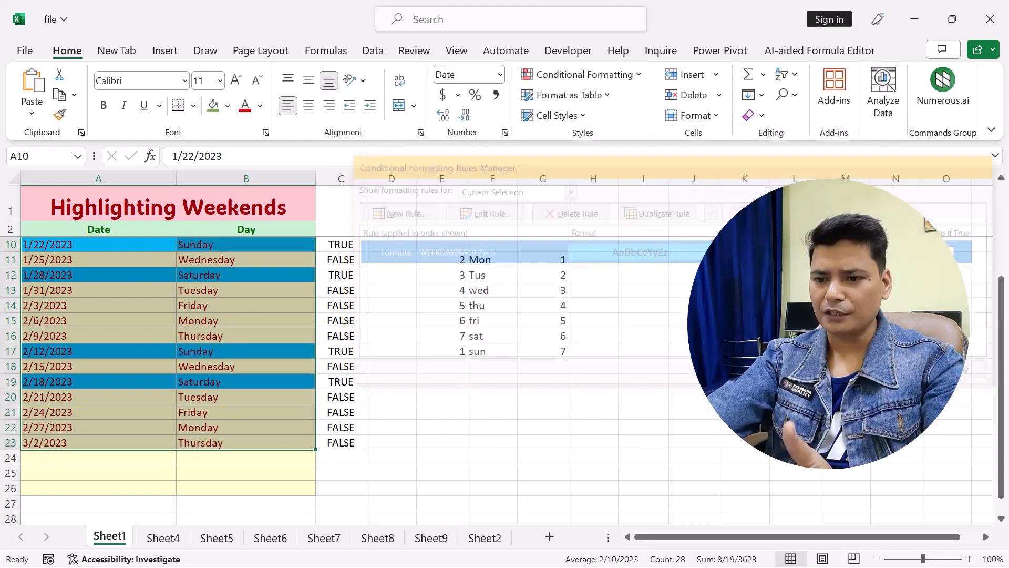
- Make the rule's cell reference fully absolute by setting its formula to =WEEKDAY($A$10,2)>5, and apply it to A10:B23
left_click(576, 119)
left_click(582, 75)
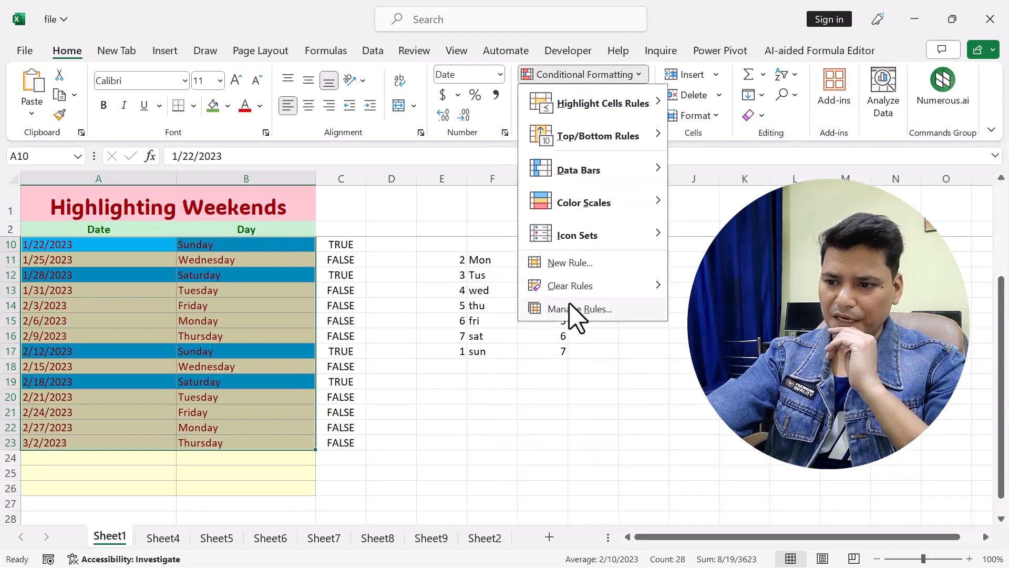
left_click(576, 309)
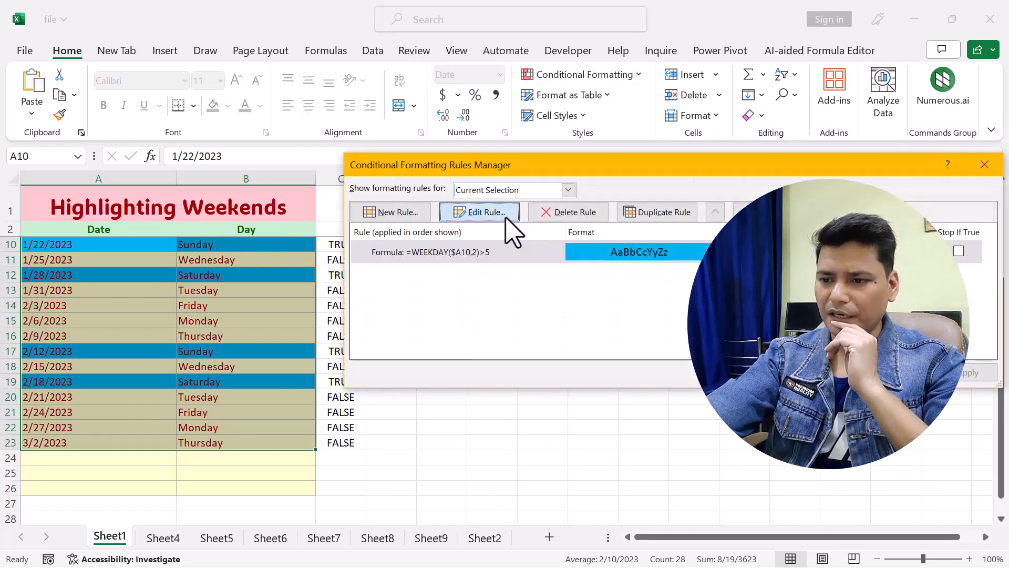
left_click(506, 217)
left_click(544, 316)
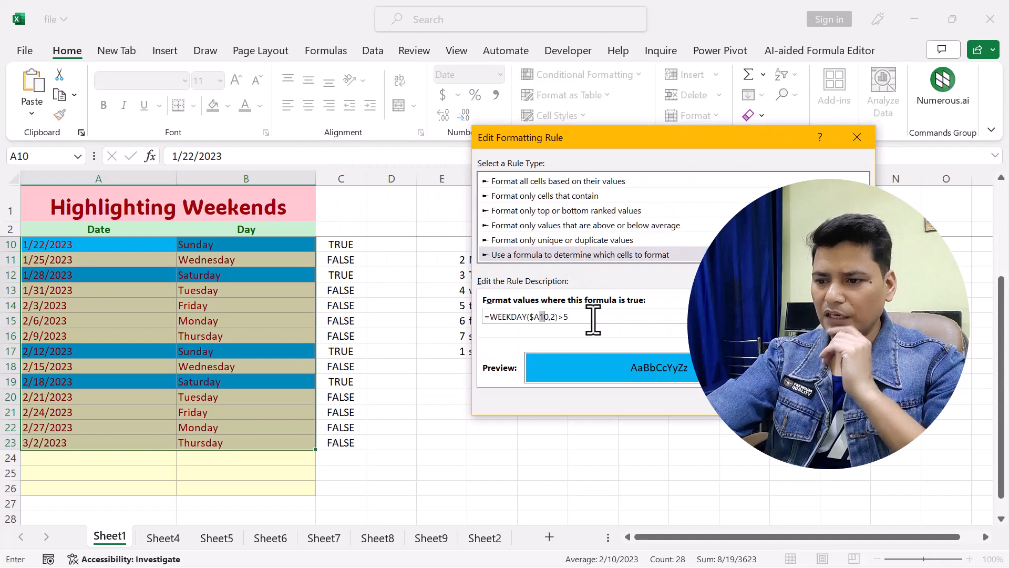
left_click(540, 317)
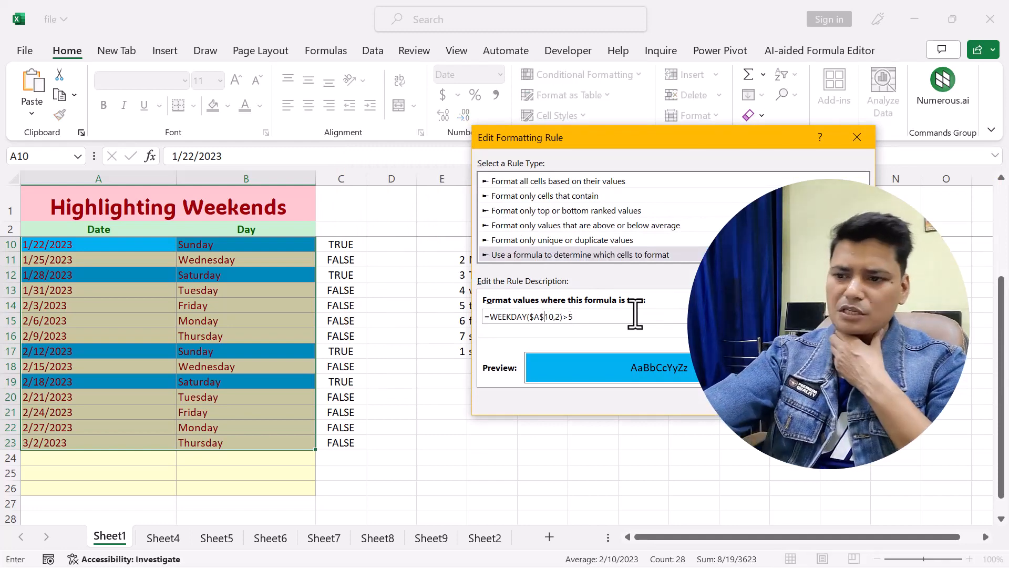
left_click(774, 401)
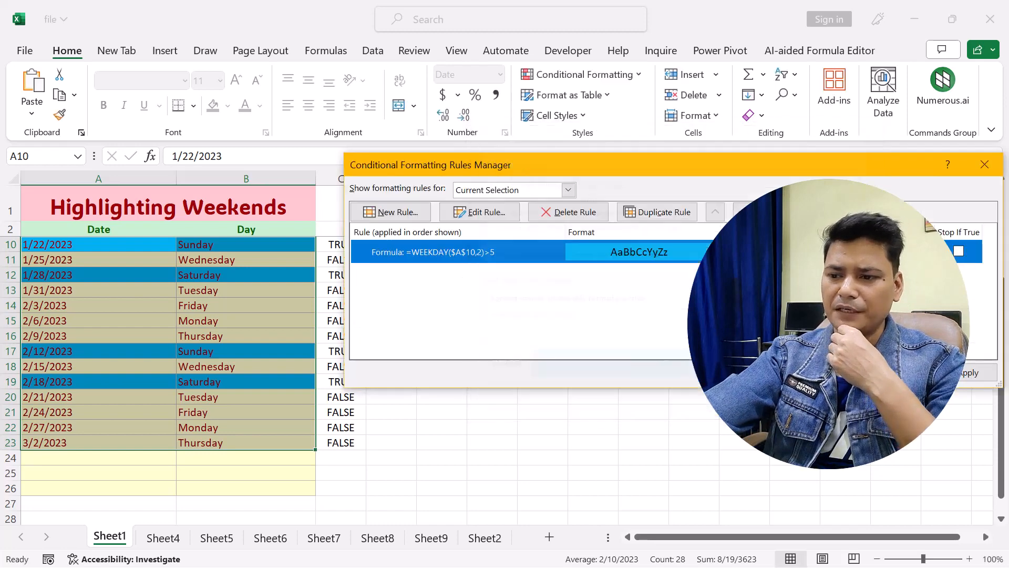
left_click(834, 373)
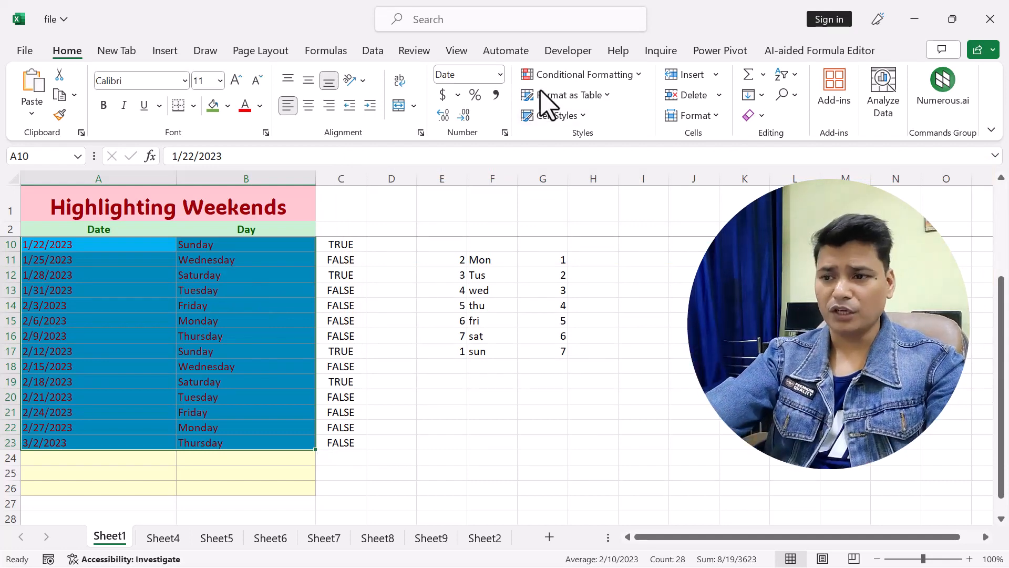
- Remove both dollar signs from the highlighting rule's reference so its formula reads =WEEKDAY(A10,2)>5, and apply the change
left_click(578, 117)
left_click(616, 80)
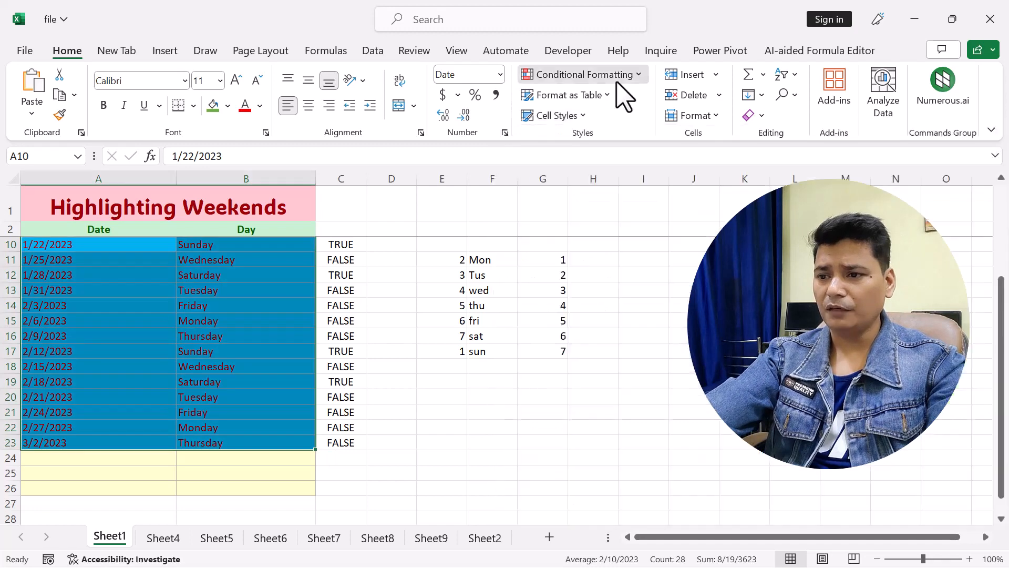
left_click(604, 74)
left_click(581, 310)
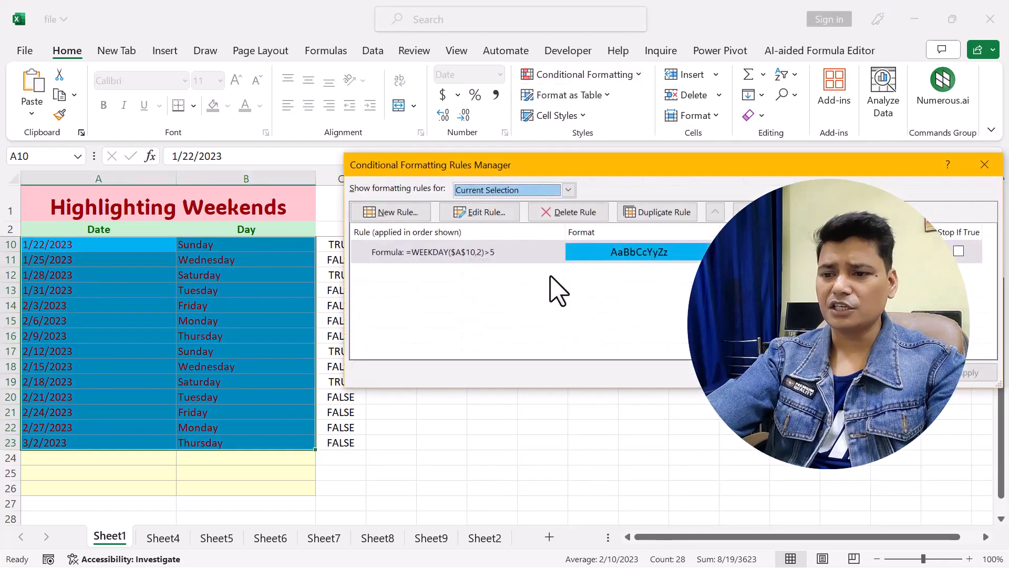
left_click(574, 255)
left_click(479, 213)
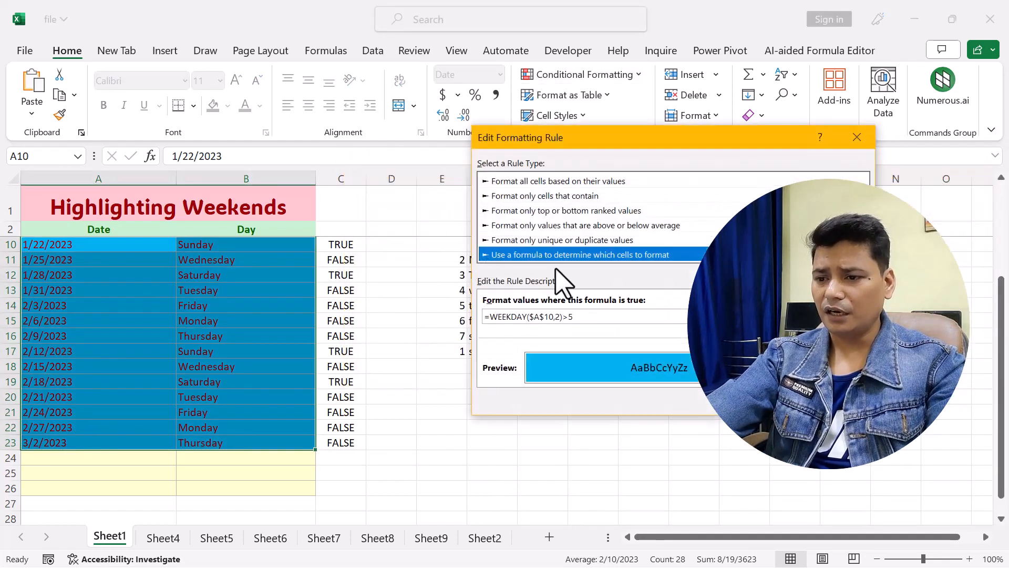
left_click(536, 318)
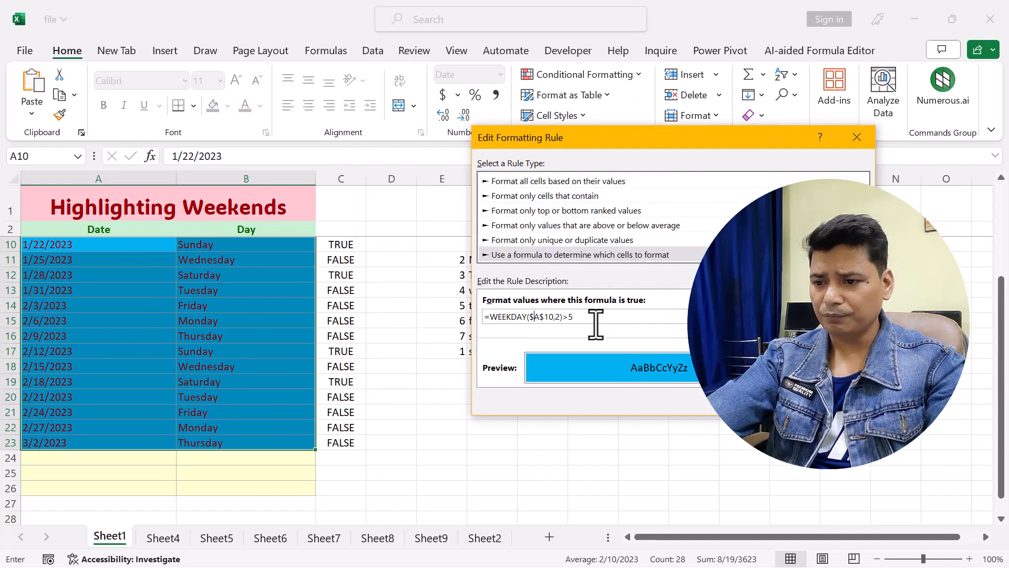
key("BackSpace")
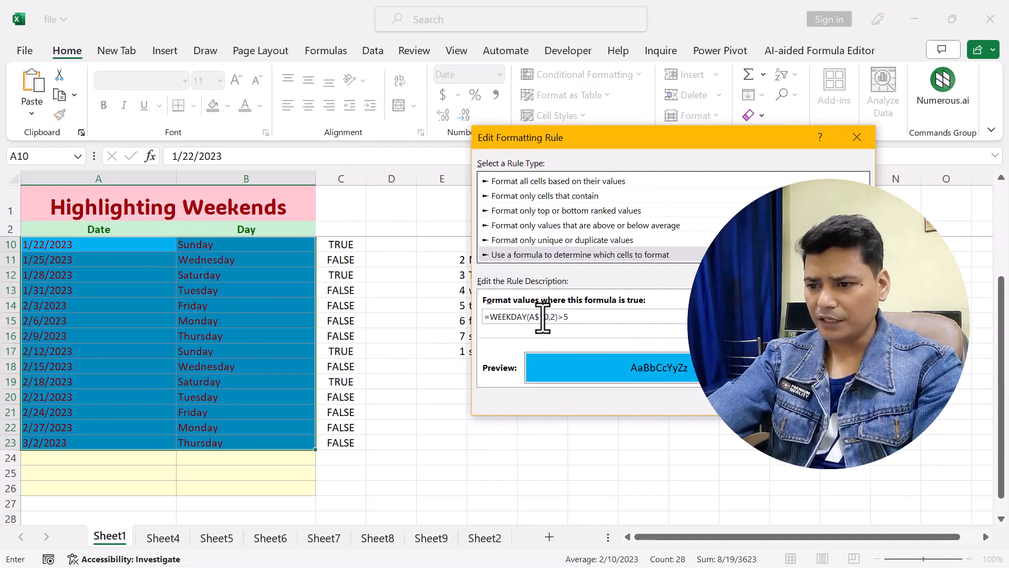
key("Right")
key("Delete")
left_click(772, 400)
left_click(821, 371)
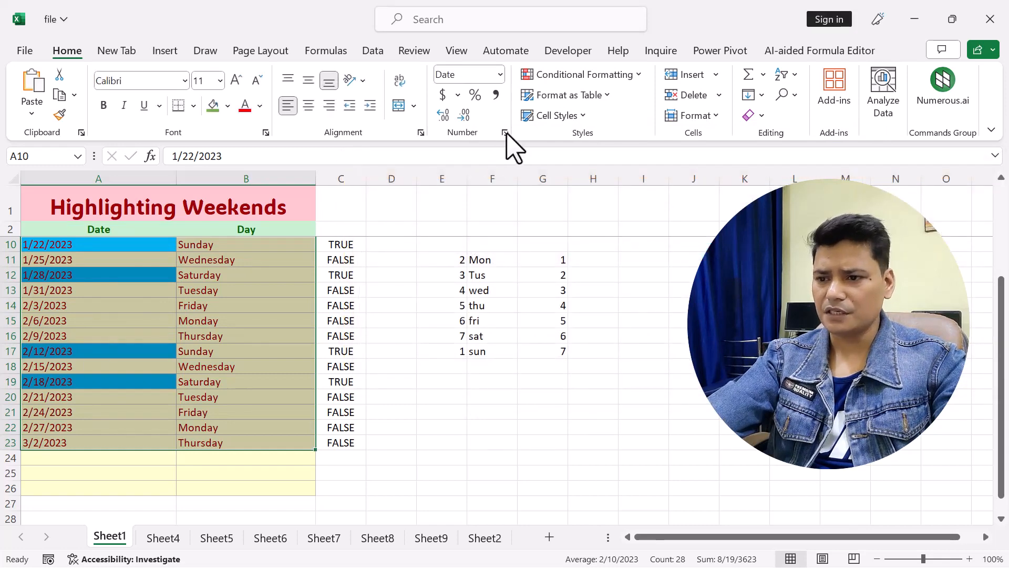
- Lock only the row in the conditional formatting rule by setting its formula to =WEEKDAY(A$10,2)>5, and apply it
left_click(583, 76)
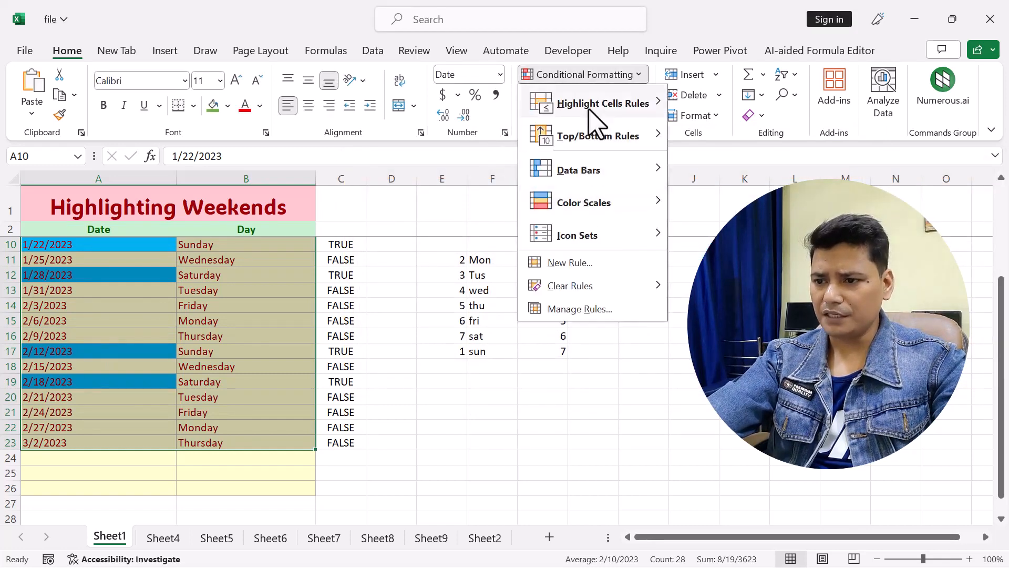
left_click(580, 309)
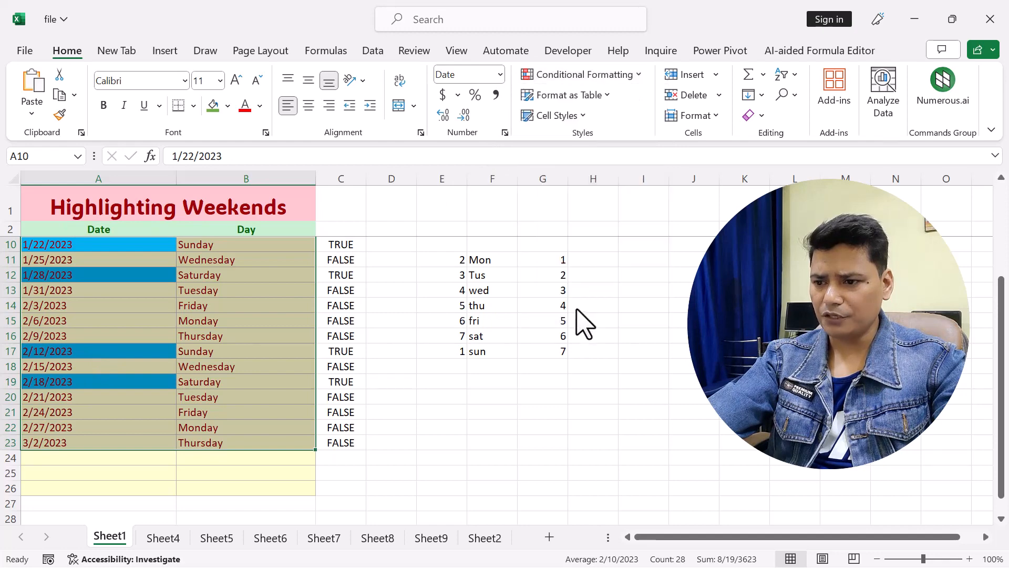
left_click(557, 251)
left_click(508, 216)
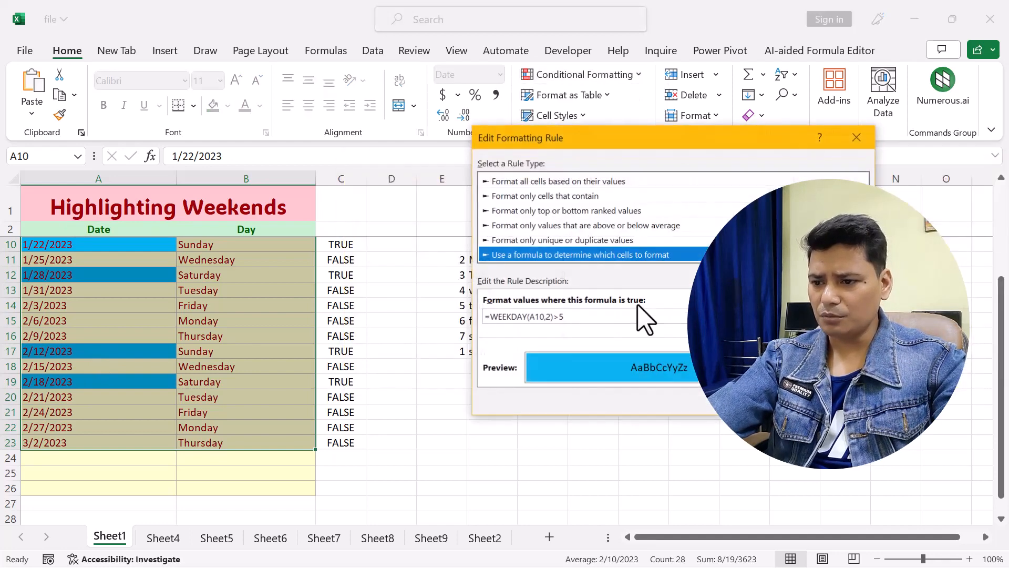
left_click(542, 317)
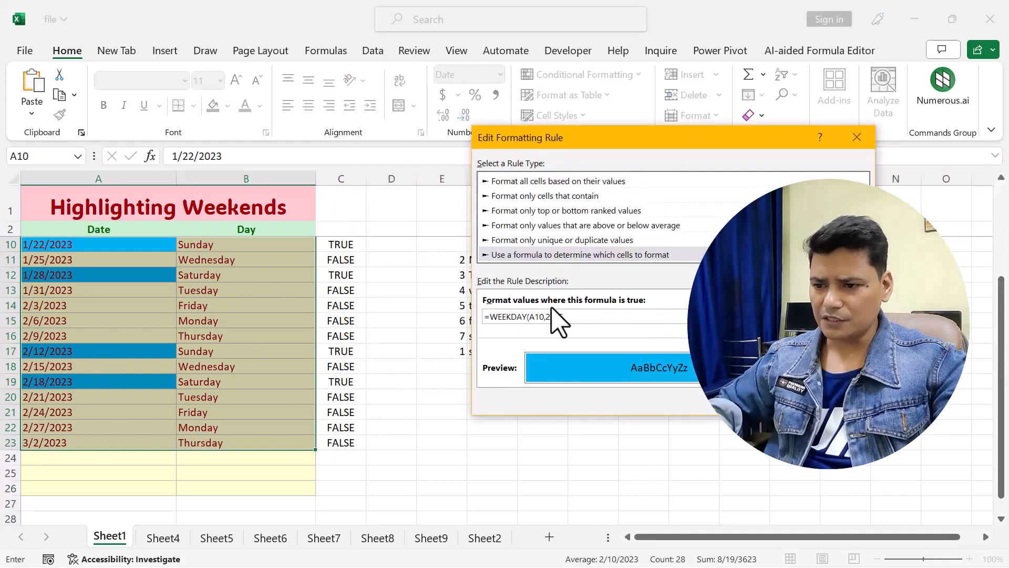
key("ctrl+z")
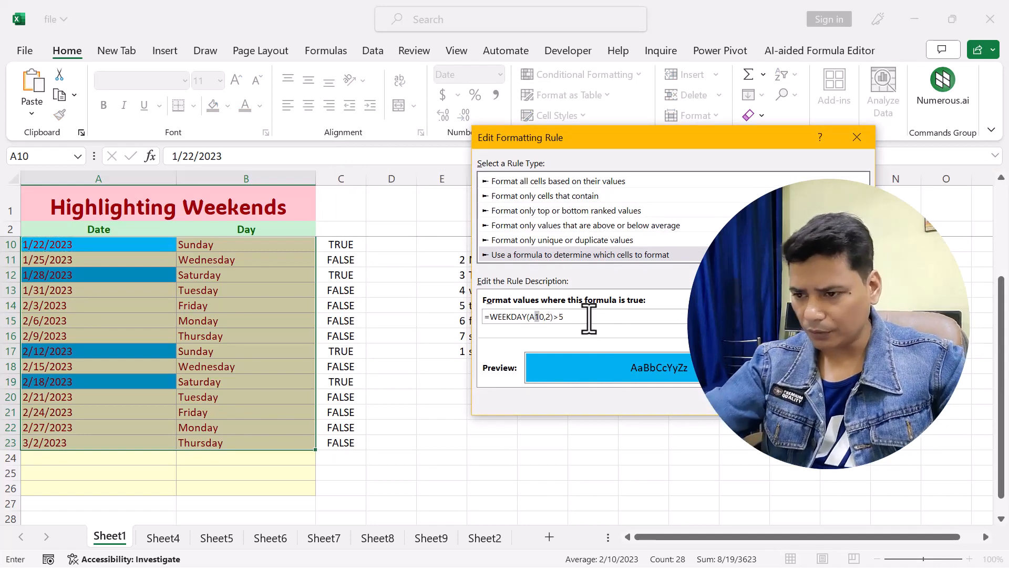
left_click(537, 317)
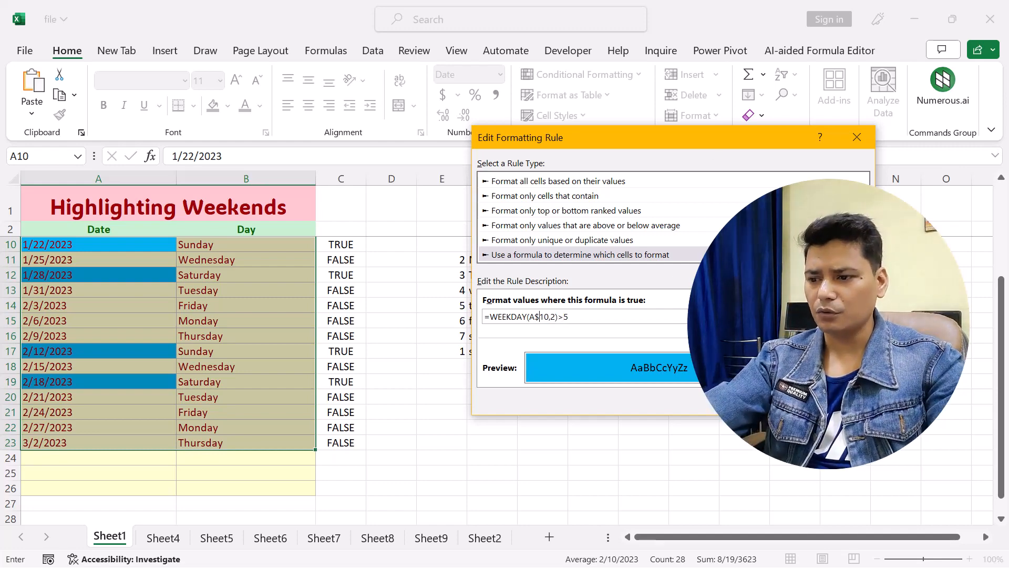
key("Return")
key("Return")
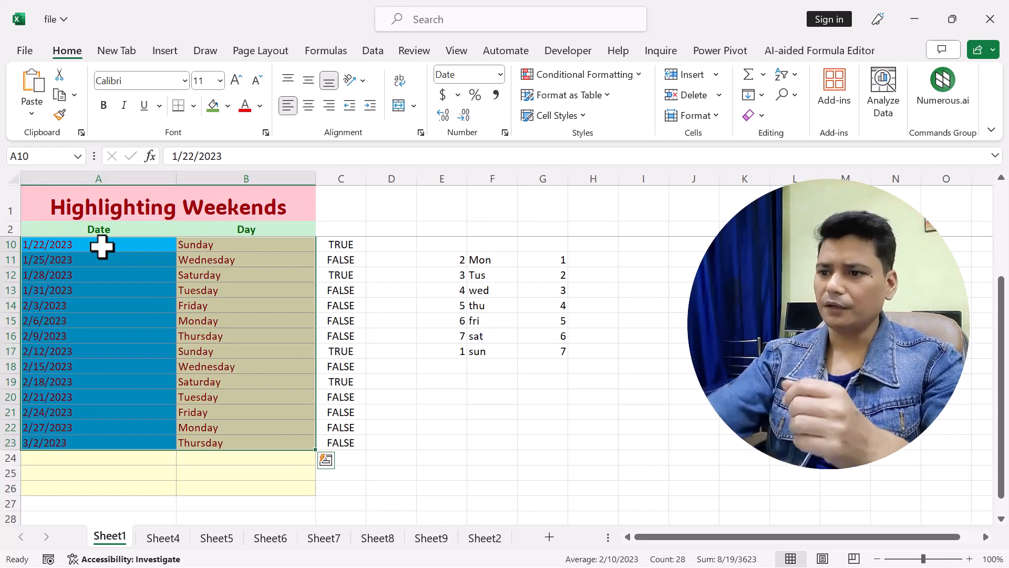
- Unlock the row and lock column A in the highlighting rule, setting its formula to =WEEKDAY($A10,2)>5, and apply it
left_click(613, 79)
left_click(604, 312)
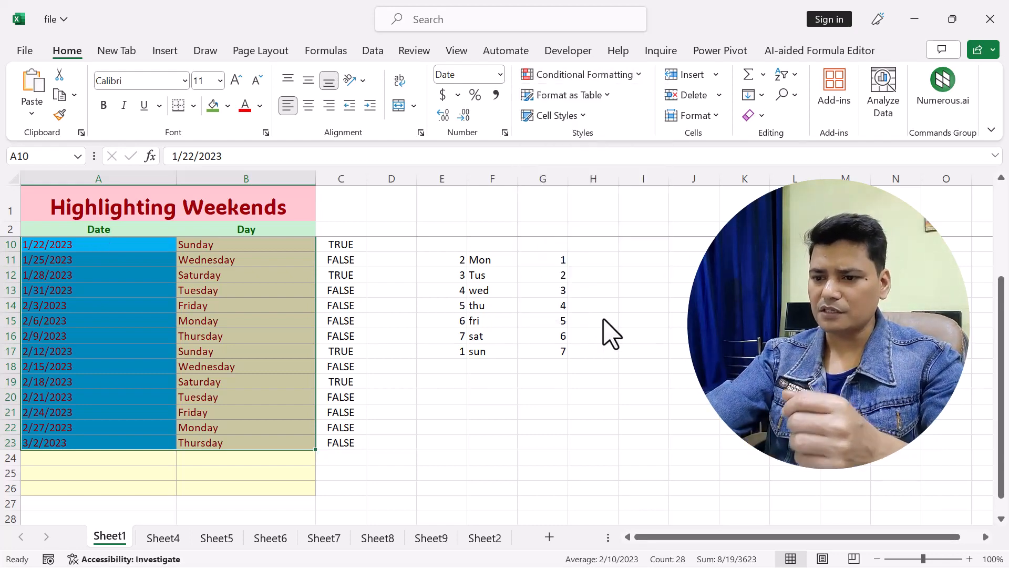
left_click(579, 254)
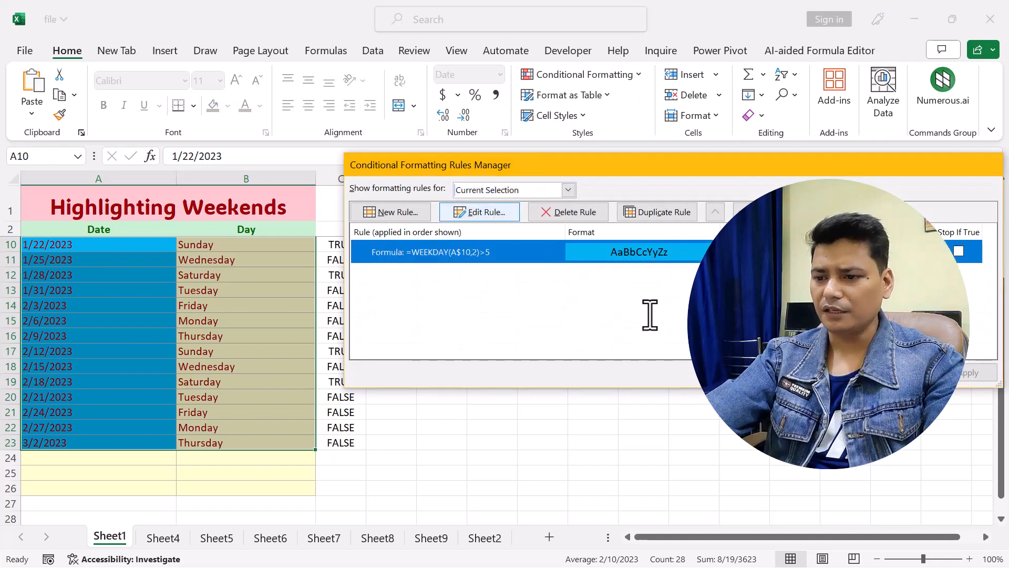
left_click(541, 316)
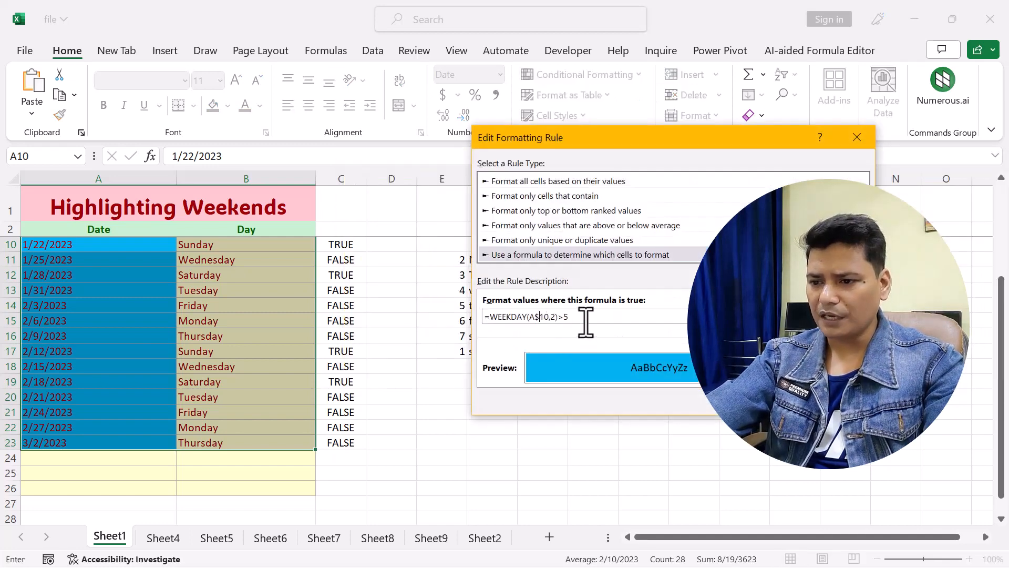
left_click(528, 316)
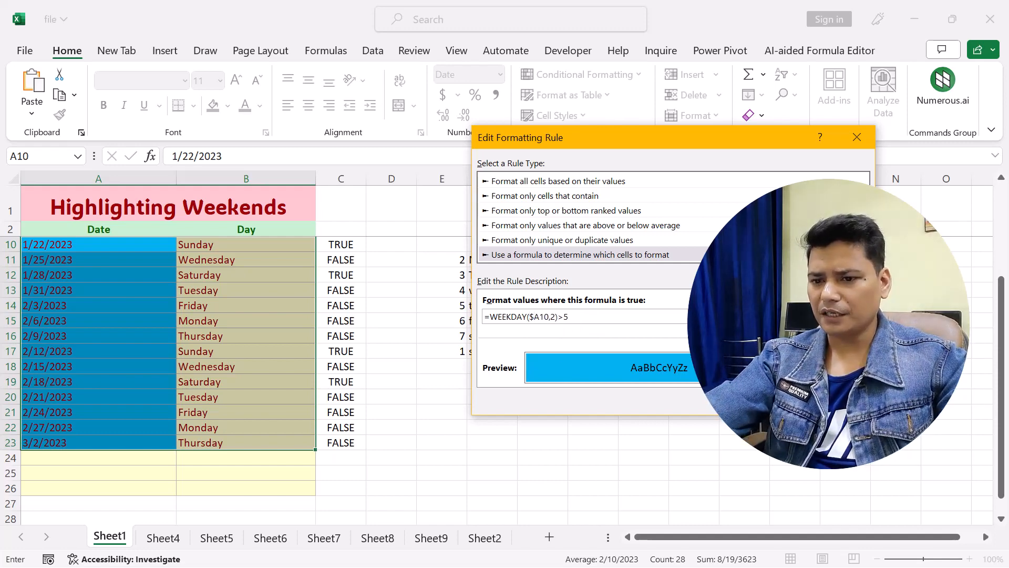
key("Return")
key("Return")
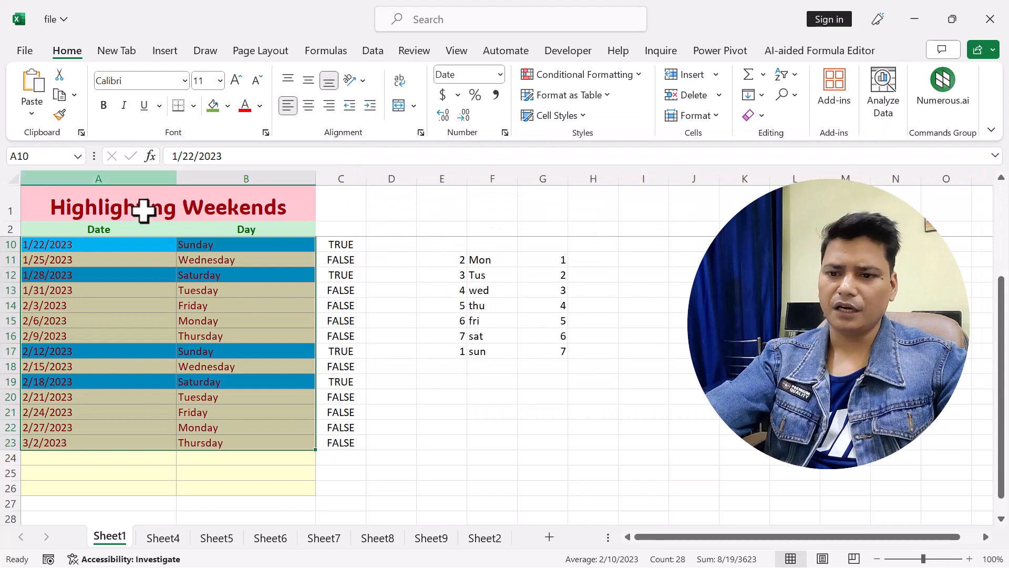